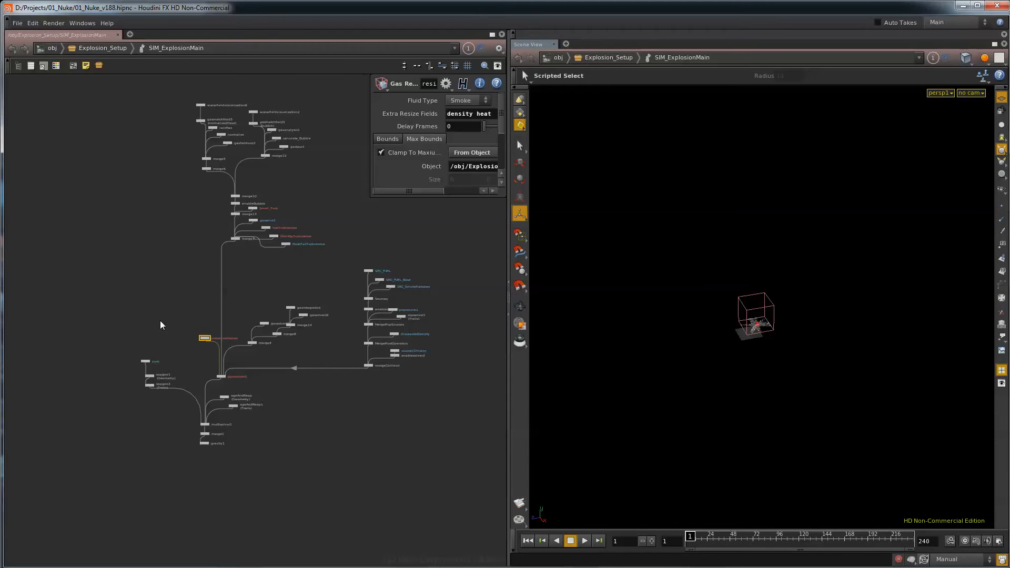
Set the Division Size of the pyro smoke object to 0.08*2*2*4.
scroll(156, 374, up, 8)
click(108, 300)
drag(108, 304, 133, 304)
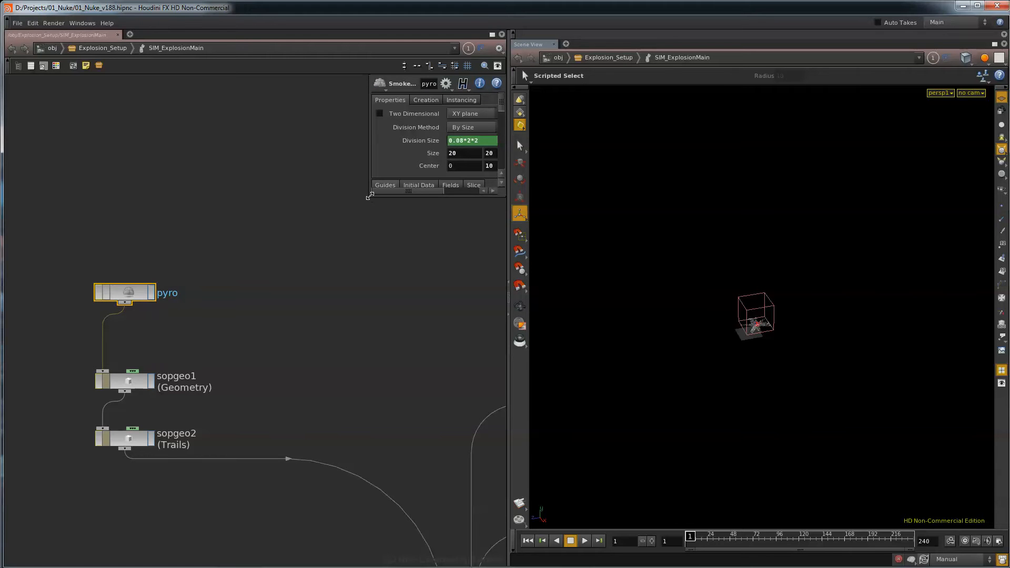
drag(368, 194, 188, 316)
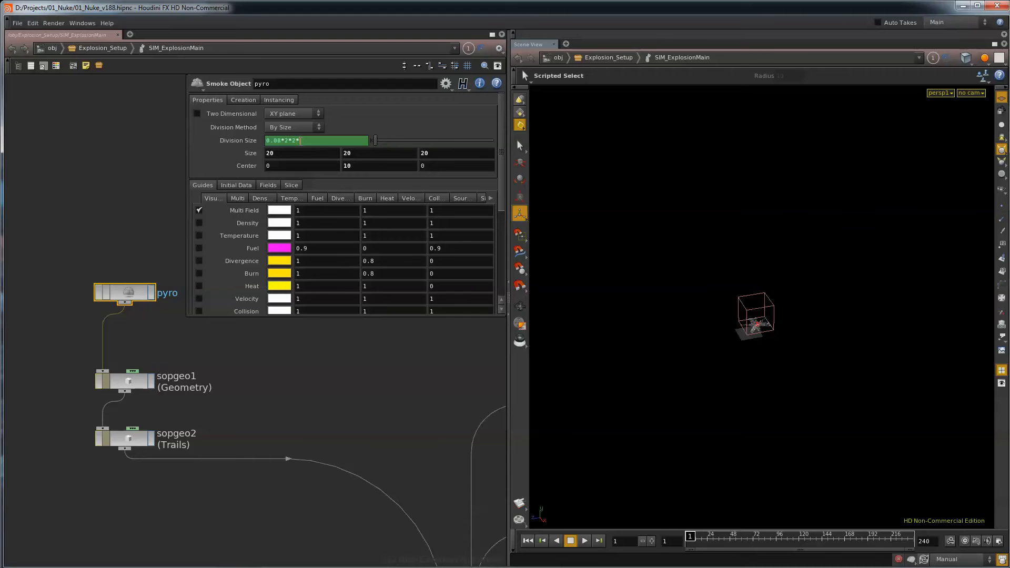
text(4)
key(Return)
key(Return)
Inspect the settings of the sopgeo1 and sopgeo2 nodes below pyro, and switch back to Houdini from the explosion render in FrameCycler.
middle_drag(360, 455, 227, 404)
scroll(228, 405, down, 3)
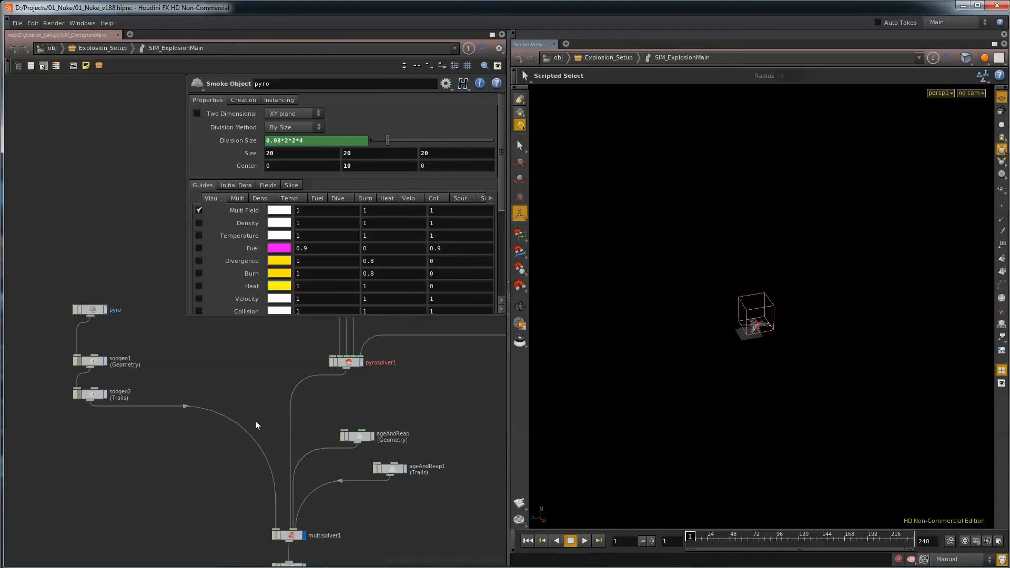
scroll(97, 363, up, 3)
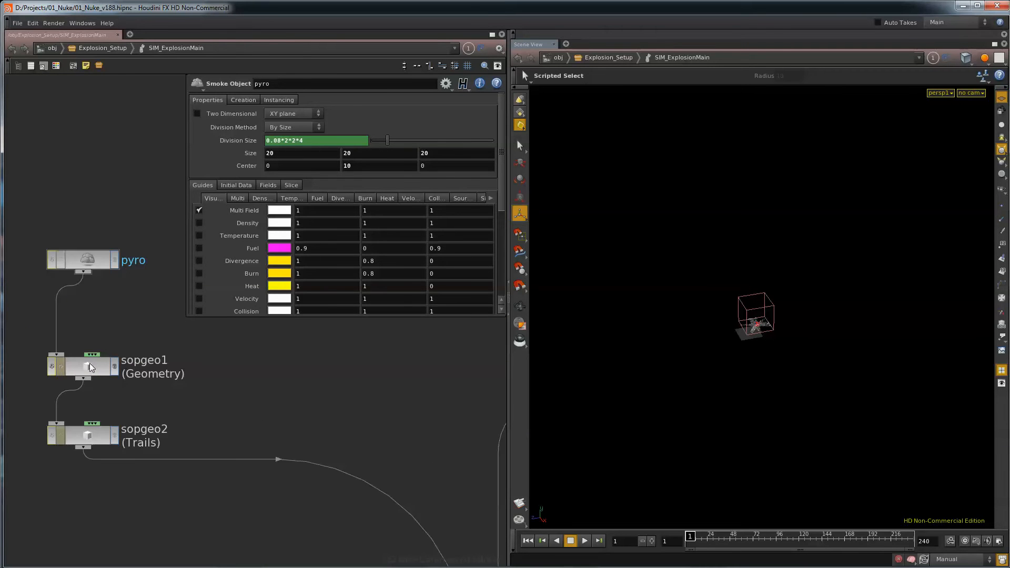
click(91, 367)
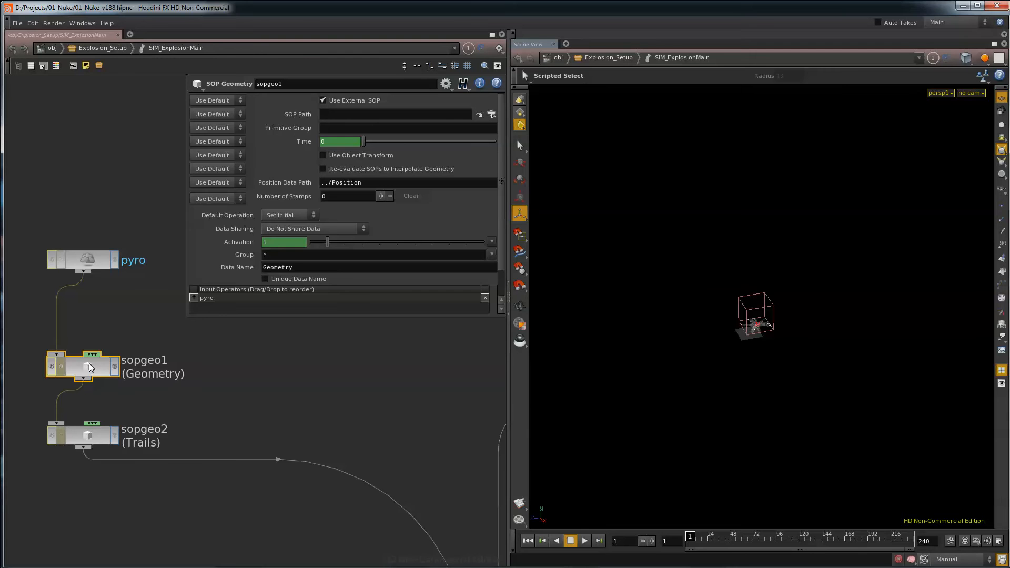
click(88, 435)
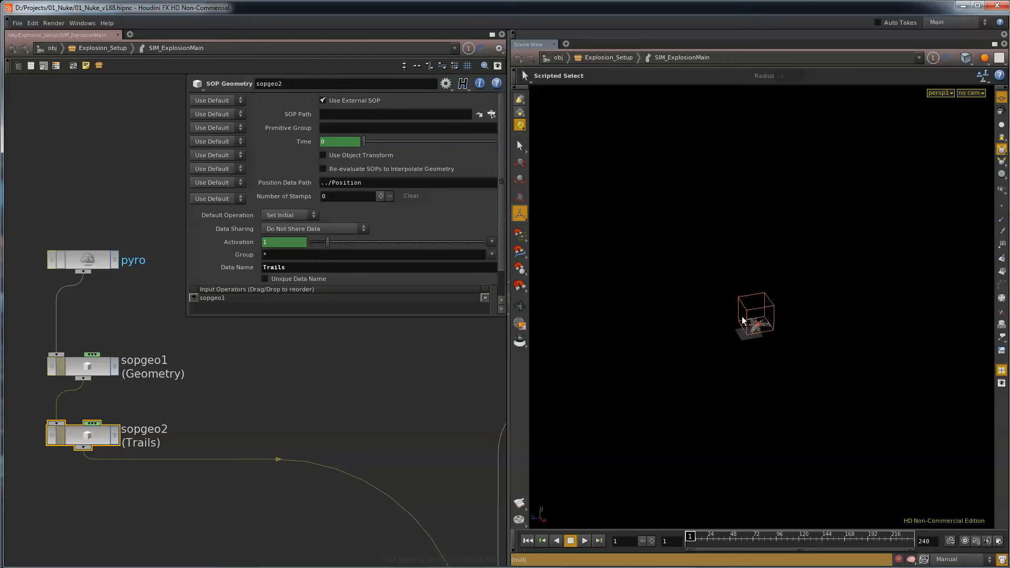
scroll(305, 455, down, 5)
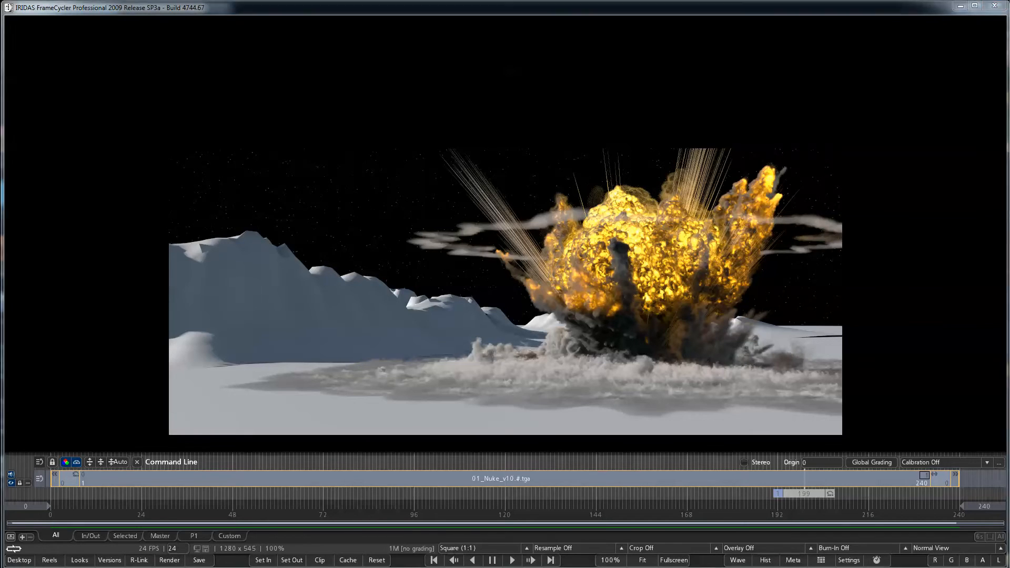
key(alt+Tab)
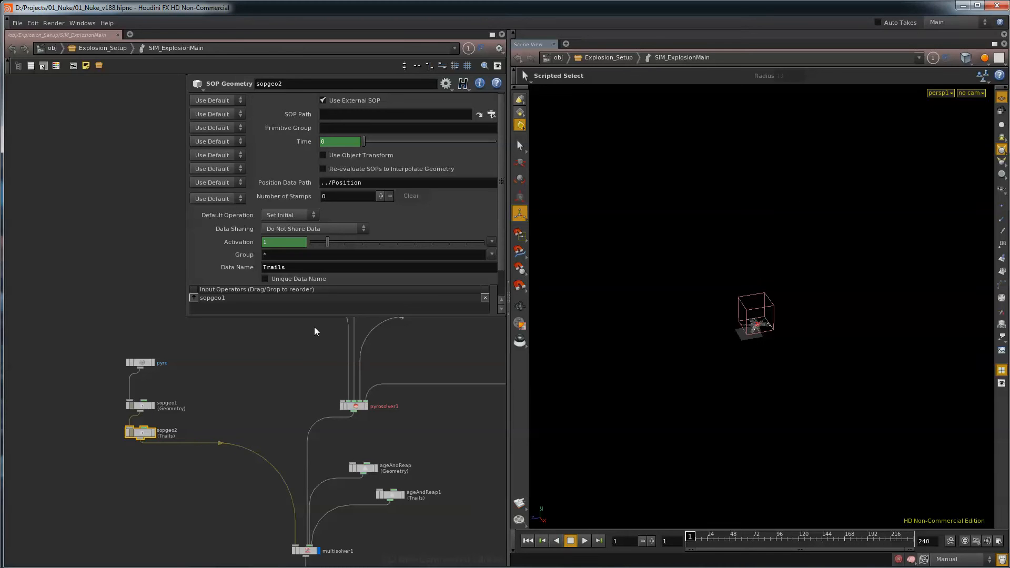
Examine the resize_container node feeding pyrosolver1, in particular the object path that limits its maximum bounds.
scroll(179, 437, up, 5)
click(190, 431)
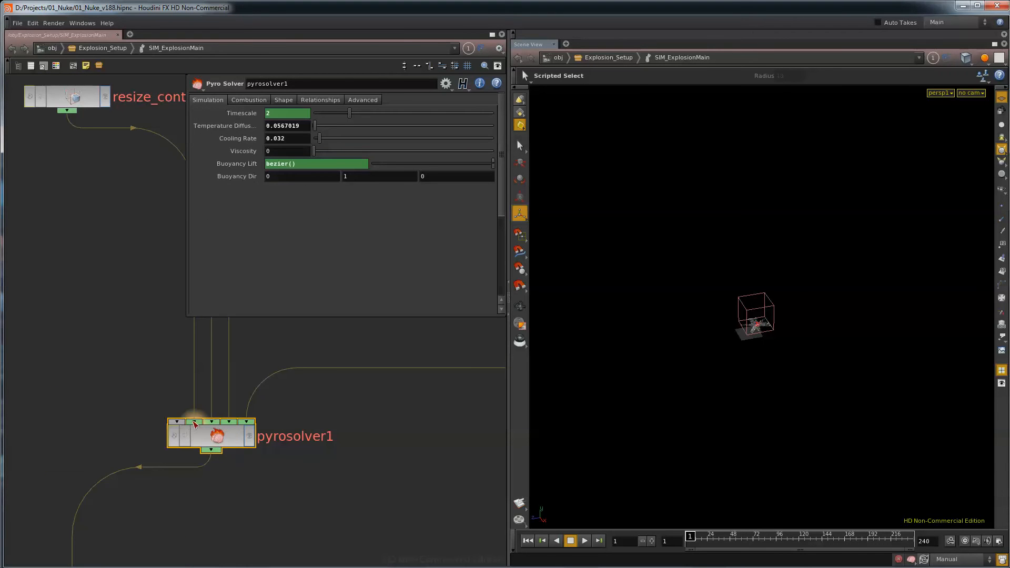
middle_drag(117, 243, 98, 303)
click(61, 159)
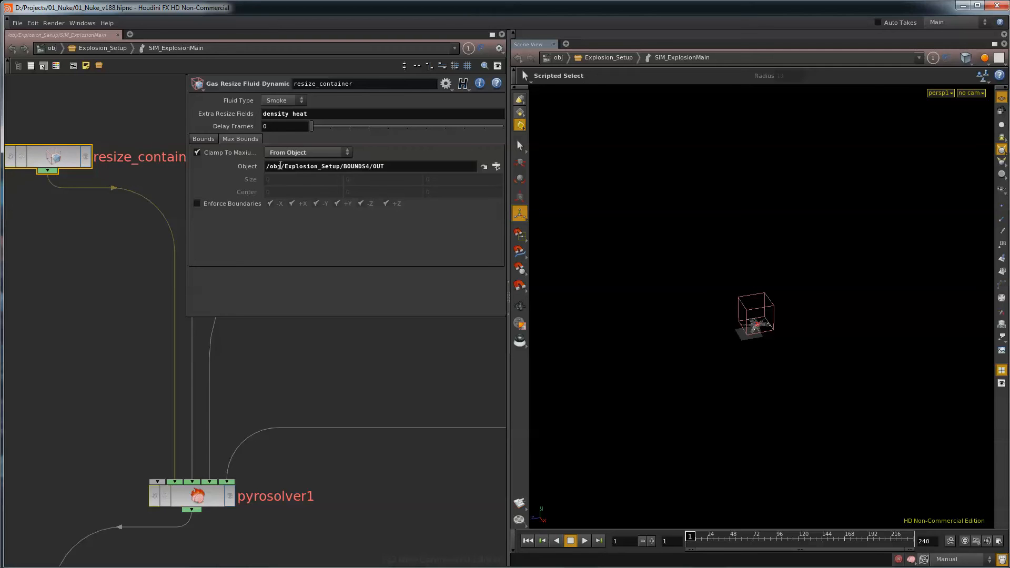
drag(278, 166, 389, 168)
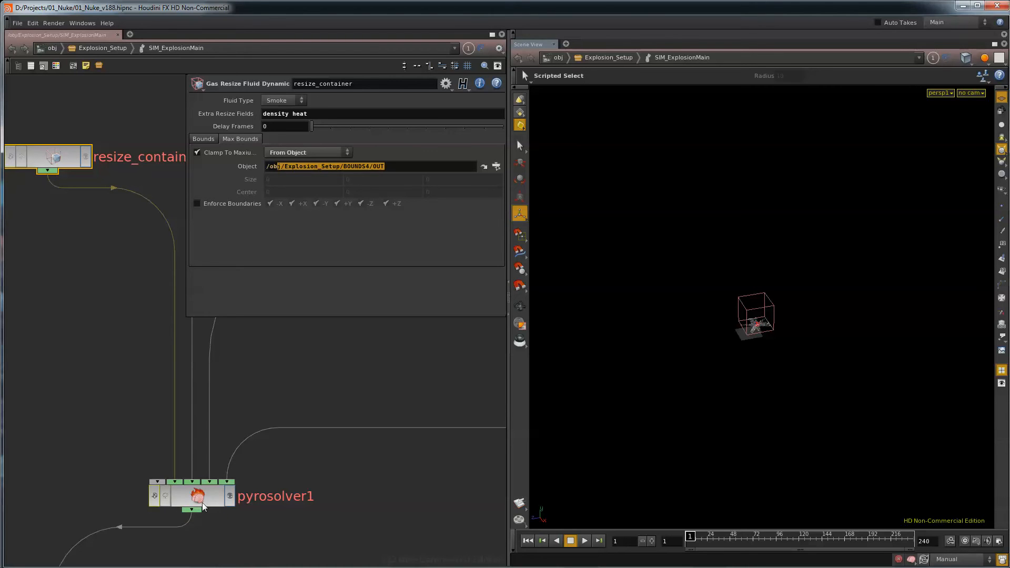
Review the combustion settings of pyrosolver1, including the Temperature Output and Gas Released expressions and the smoke and flame options.
click(200, 495)
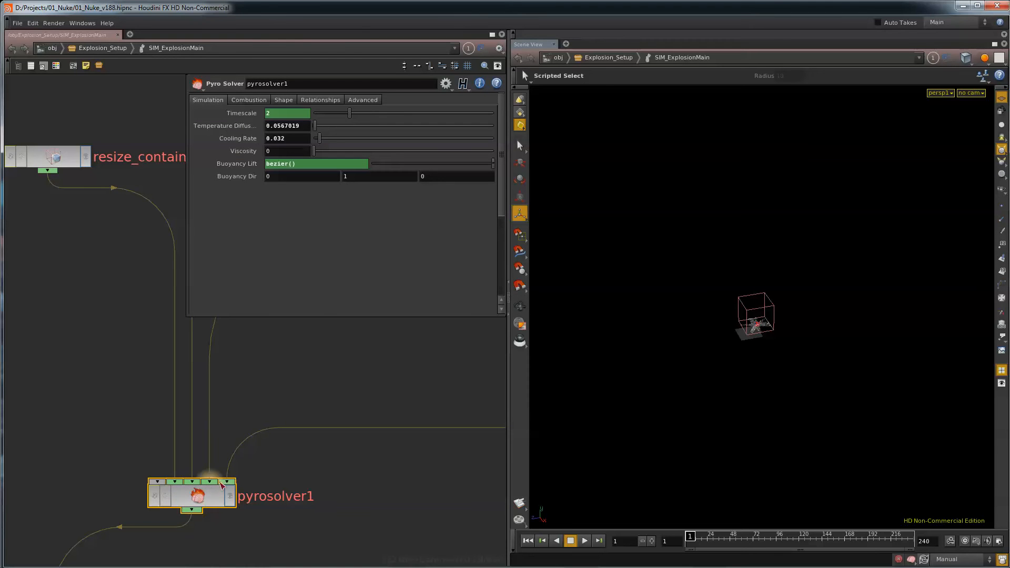
click(251, 103)
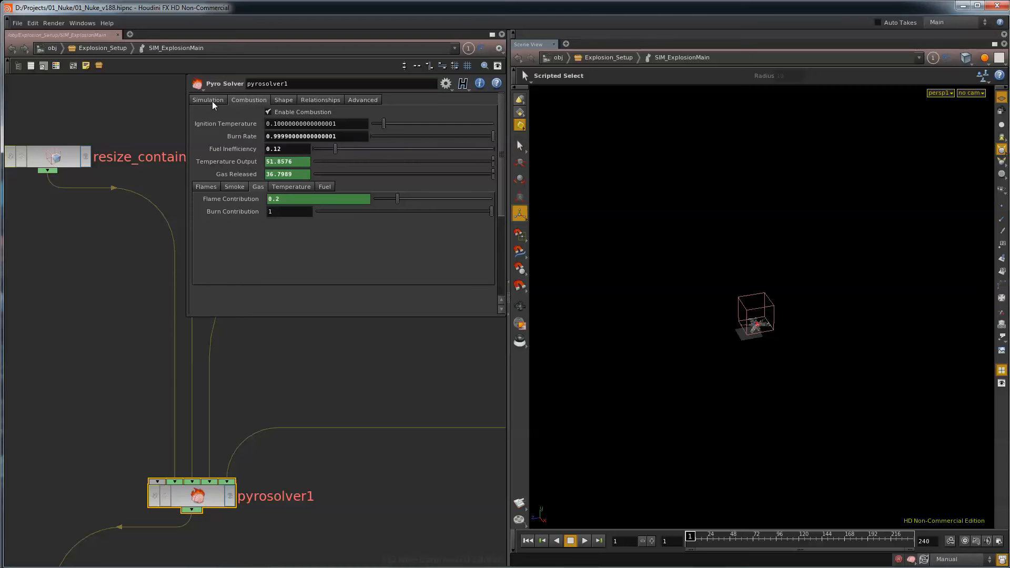
click(231, 162)
click(233, 177)
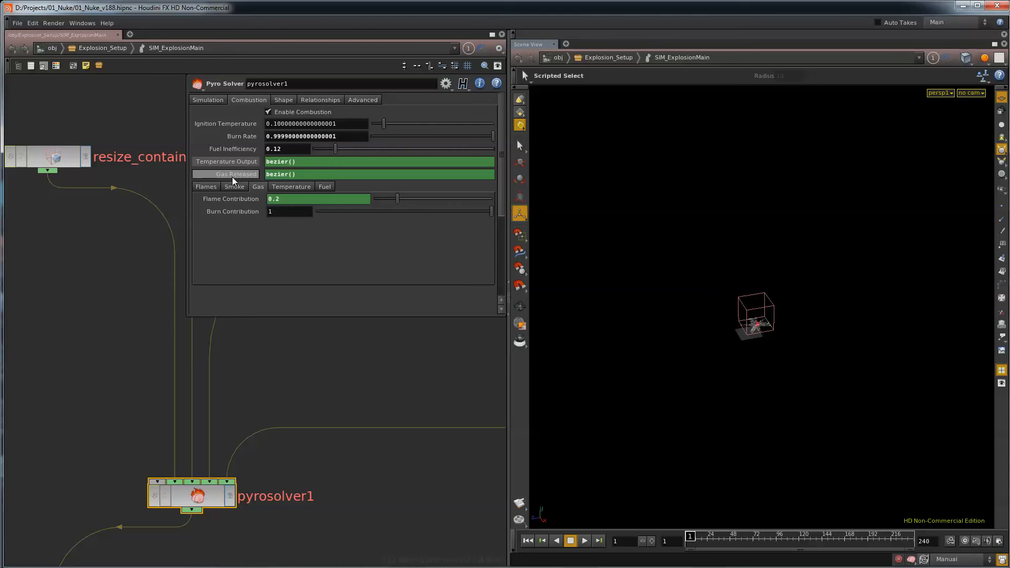
click(235, 187)
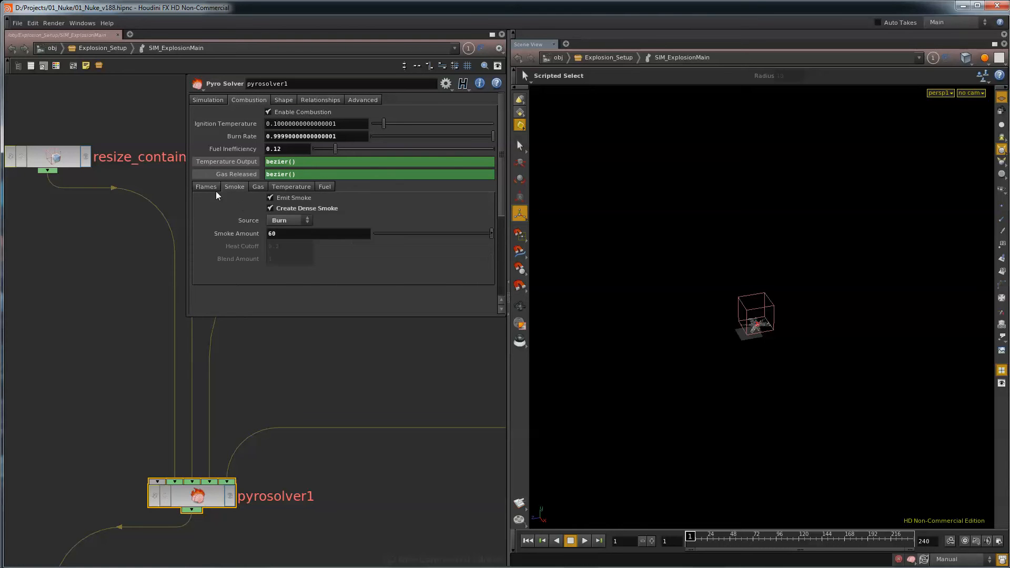
click(207, 188)
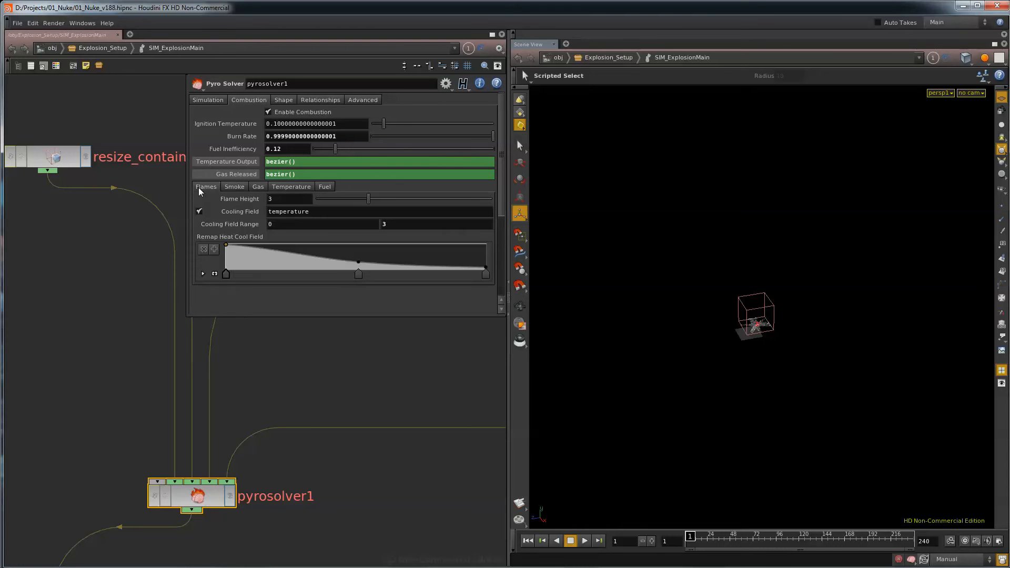
Check the expression driving the Timescale in the simulation settings of pyrosolver1, and close it without changes.
click(208, 99)
click(239, 114)
click(238, 113)
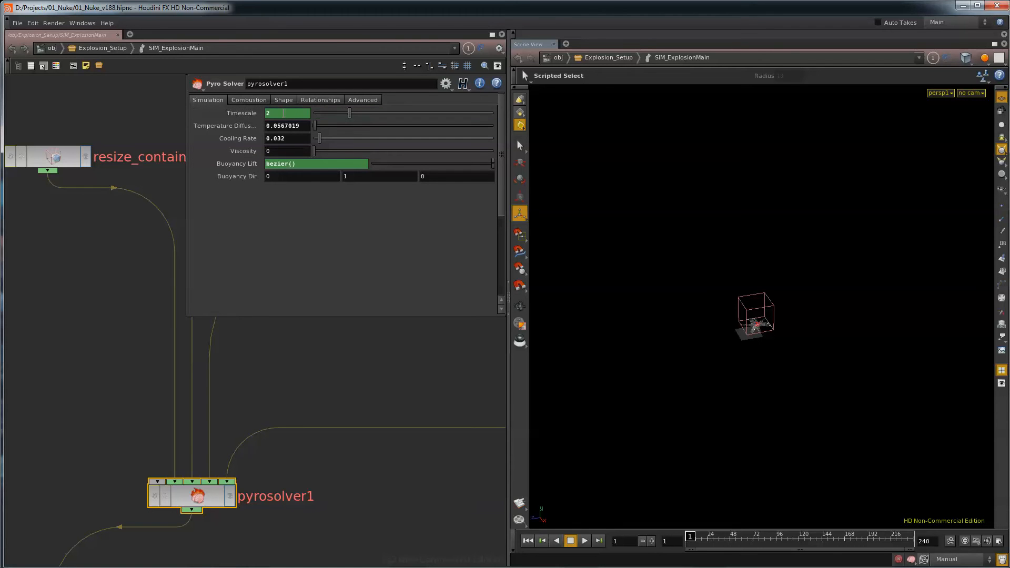
key(alt+e)
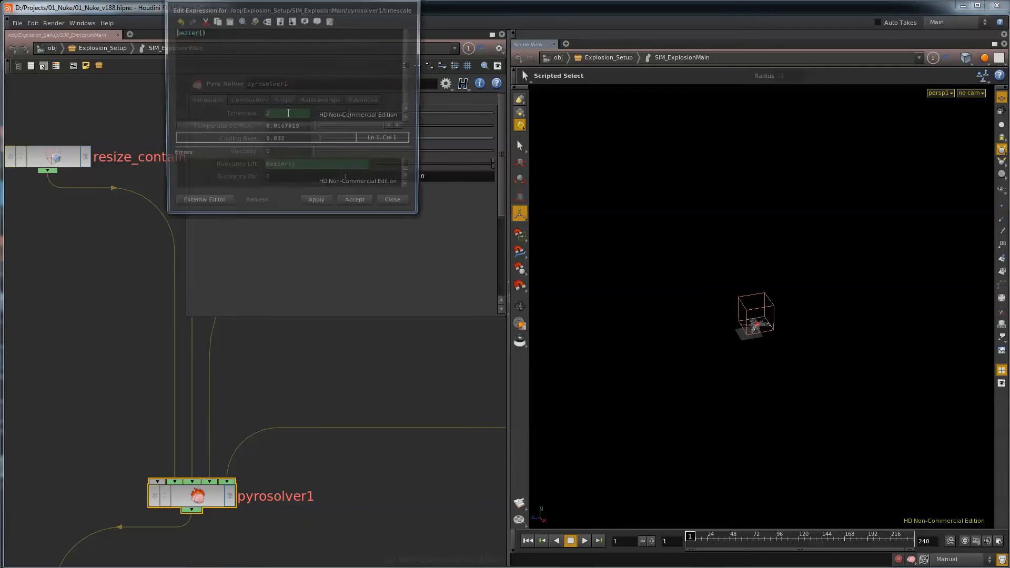
key(Escape)
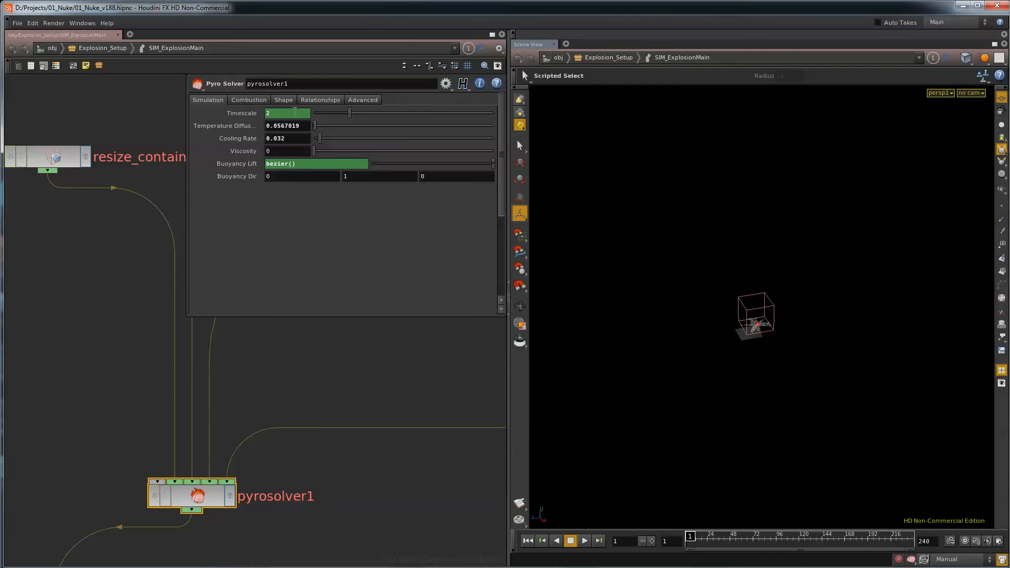
Open the Channel Editor and create a channel group named 04_Nuke.
click(90, 23)
click(96, 62)
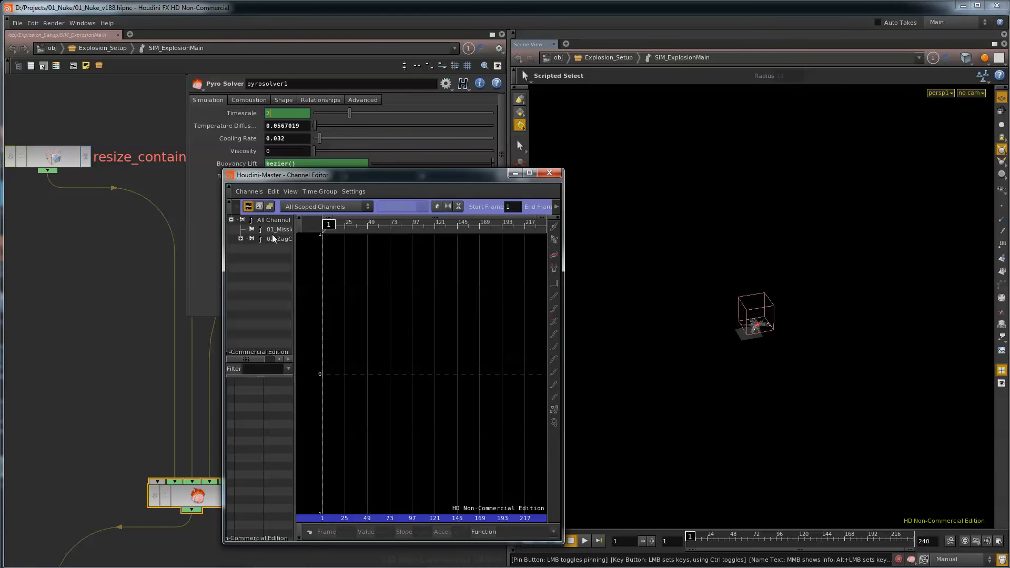
right_click(247, 256)
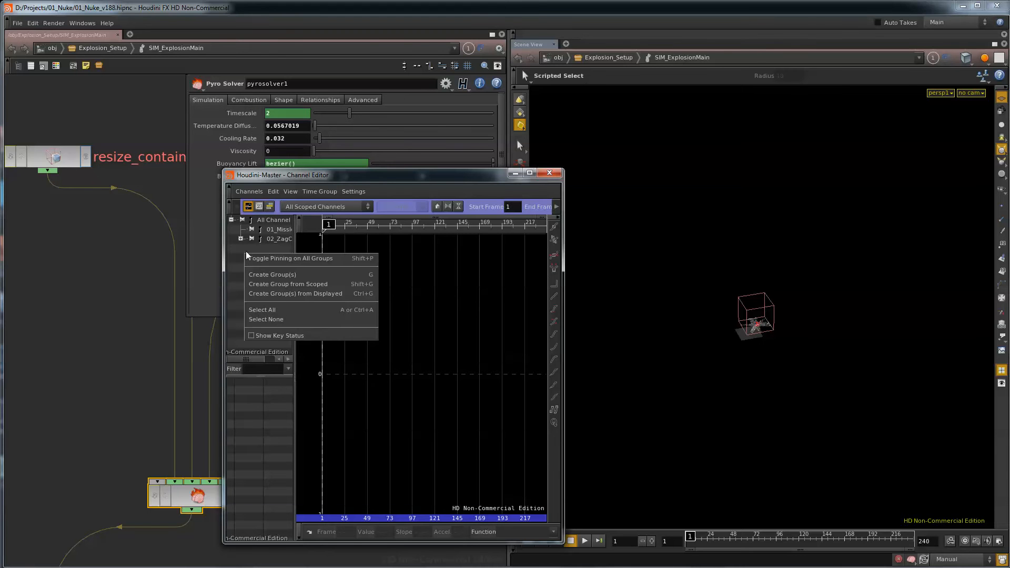
click(267, 275)
double_click(275, 249)
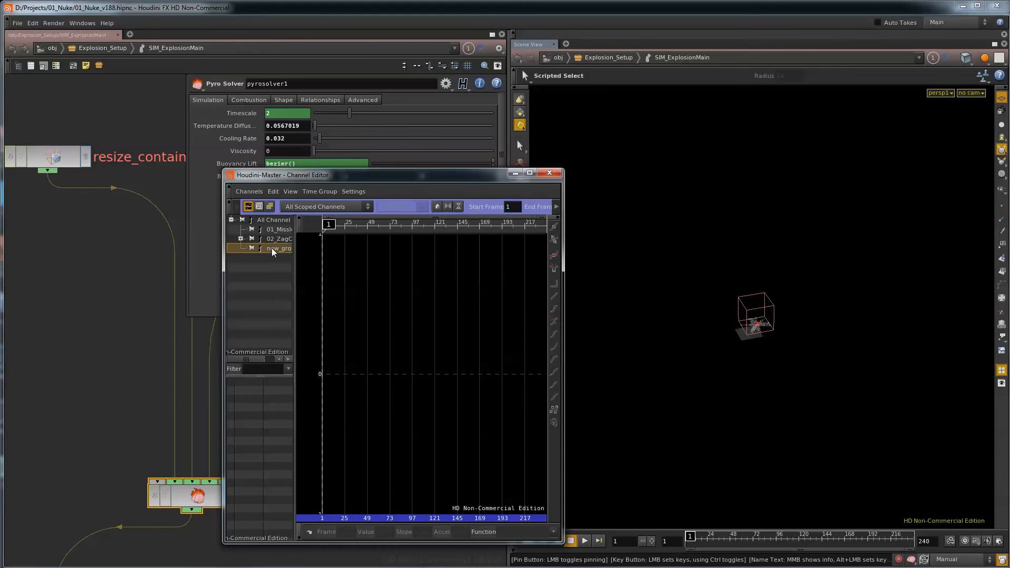
text(04_Nuke)
key(Return)
Create a subgroup named pyrosolve inside the 04_Nuke channel group.
right_click(278, 255)
right_click(259, 270)
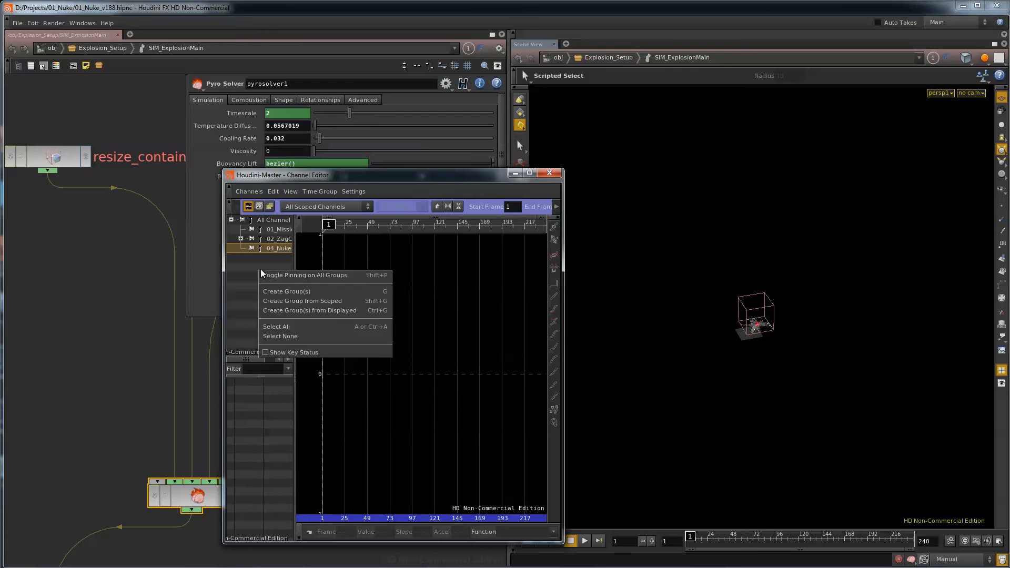
click(280, 292)
double_click(278, 257)
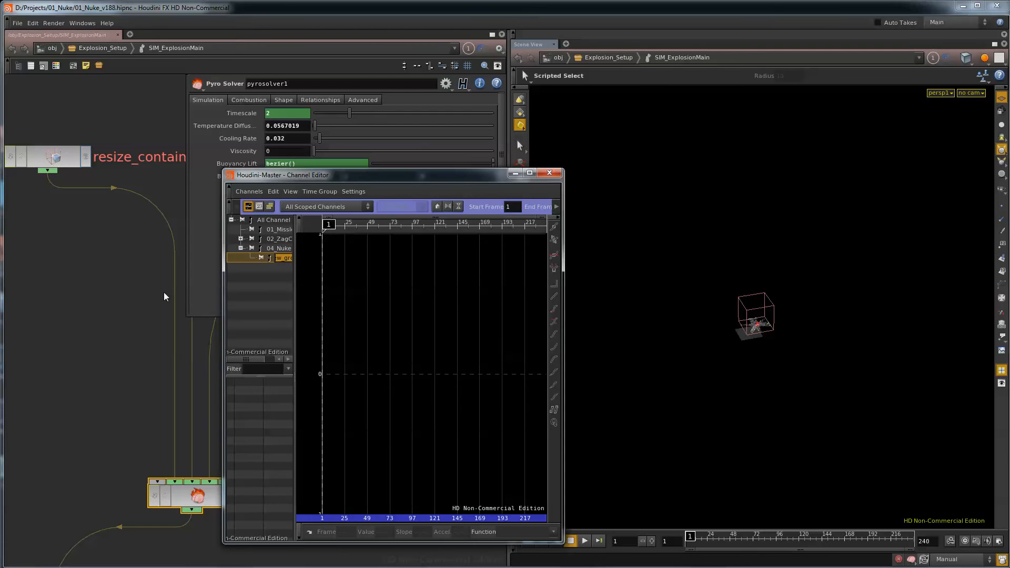
text(pyroso)
key(Return)
Add the Timescale and Buoyancy Lift channels of pyrosolver1 to the pyrosolve group, moving the Channel Editor clear of the parameters.
drag(232, 114, 277, 257)
click(290, 279)
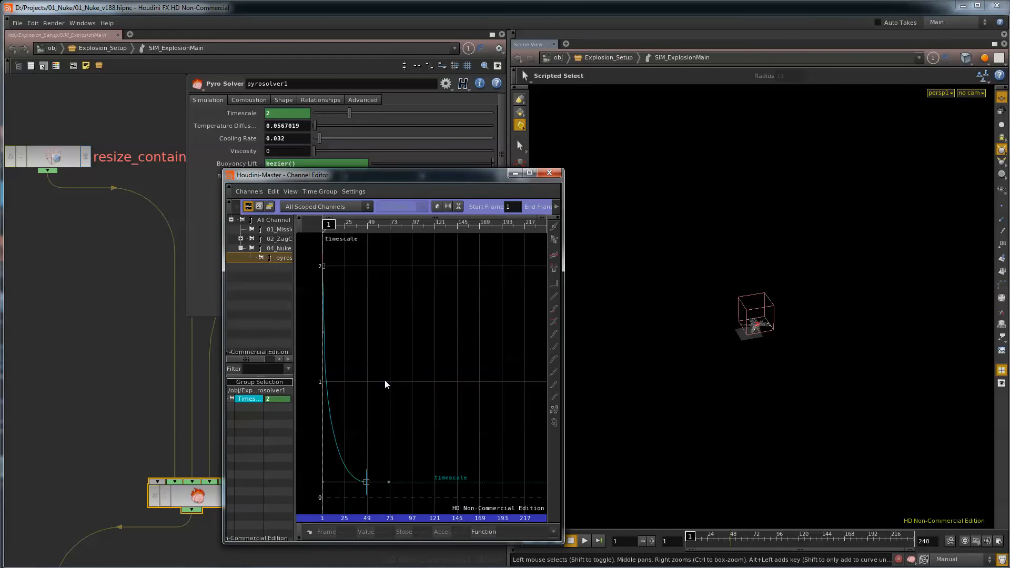
drag(337, 174, 578, 109)
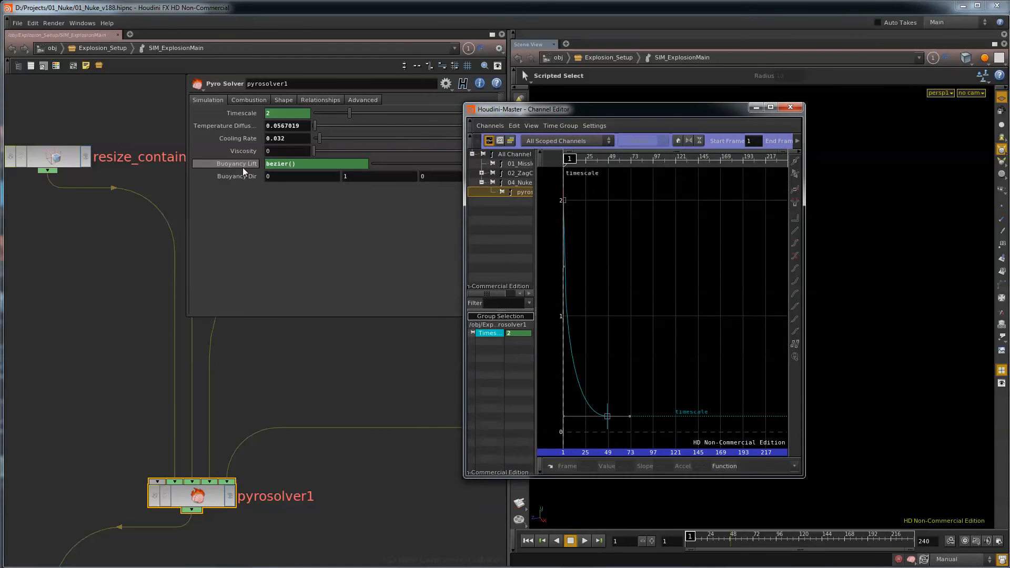
drag(415, 210, 516, 191)
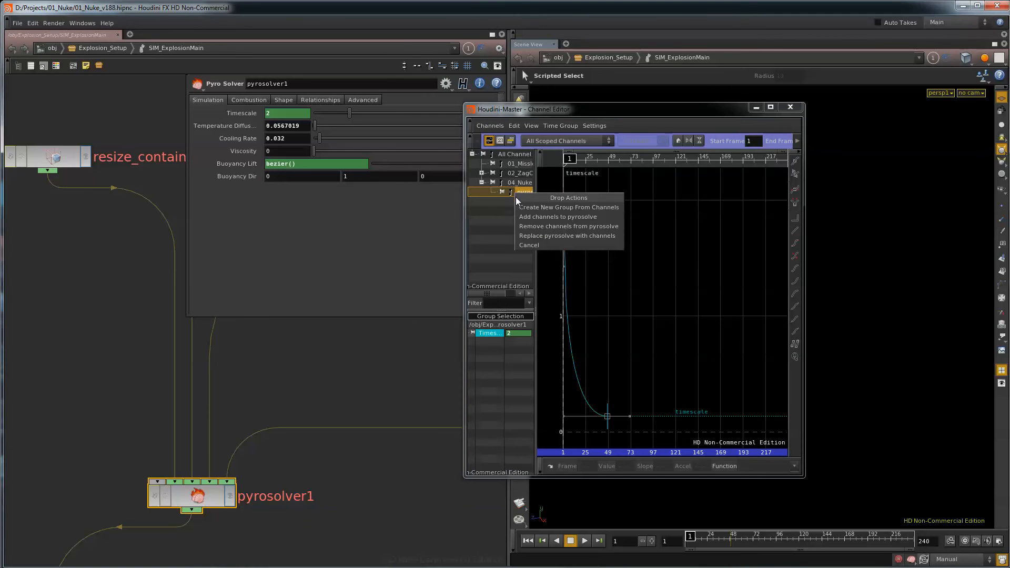
click(523, 216)
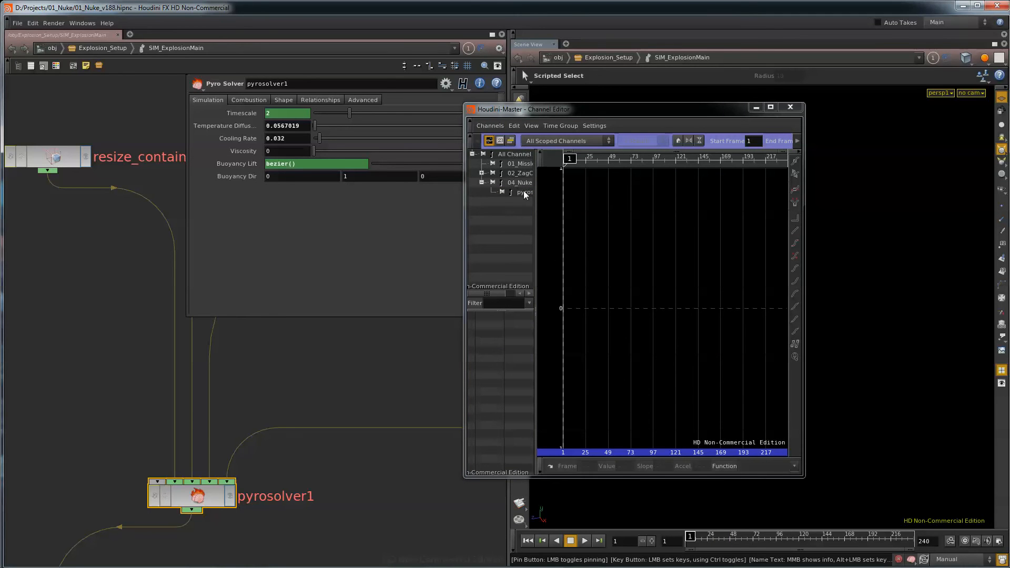
Display the pyrosolve group's curves fitted to the graph, and examine the lift and timescale falloff and the Buoyancy Lift value.
click(523, 191)
key(h)
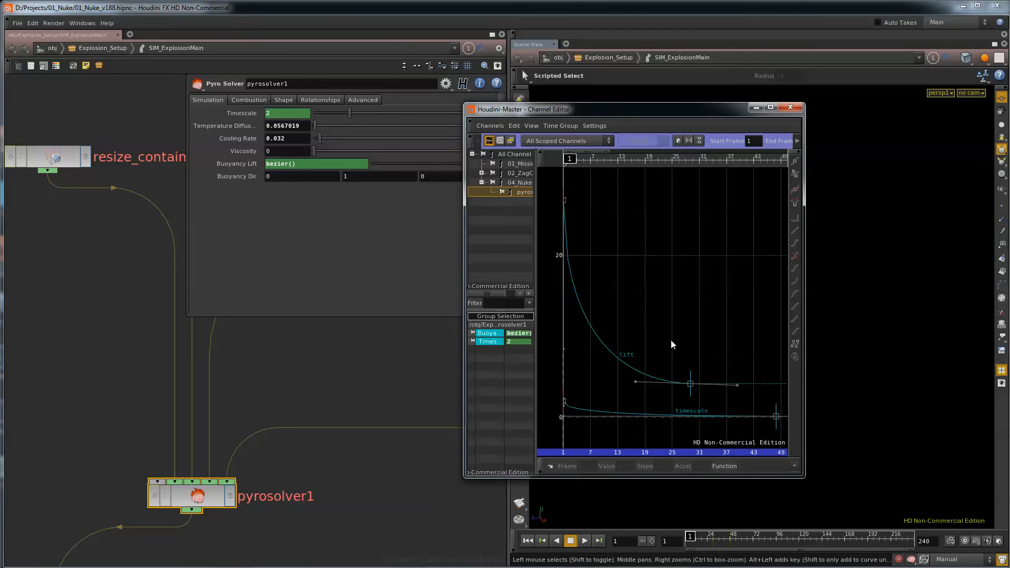
middle_drag(657, 321, 710, 317)
scroll(678, 315, up, 2)
scroll(666, 302, down, 2)
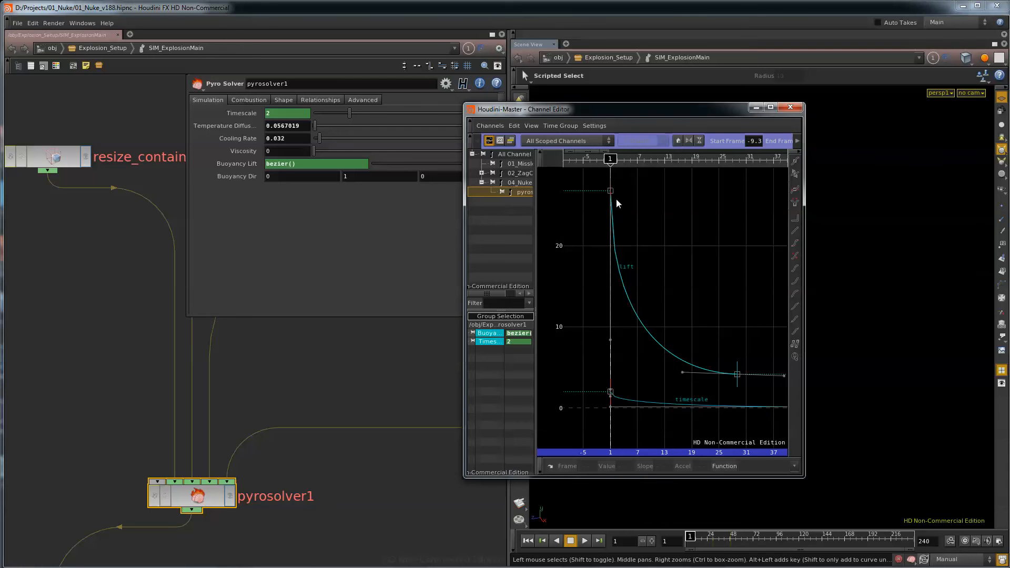
click(243, 163)
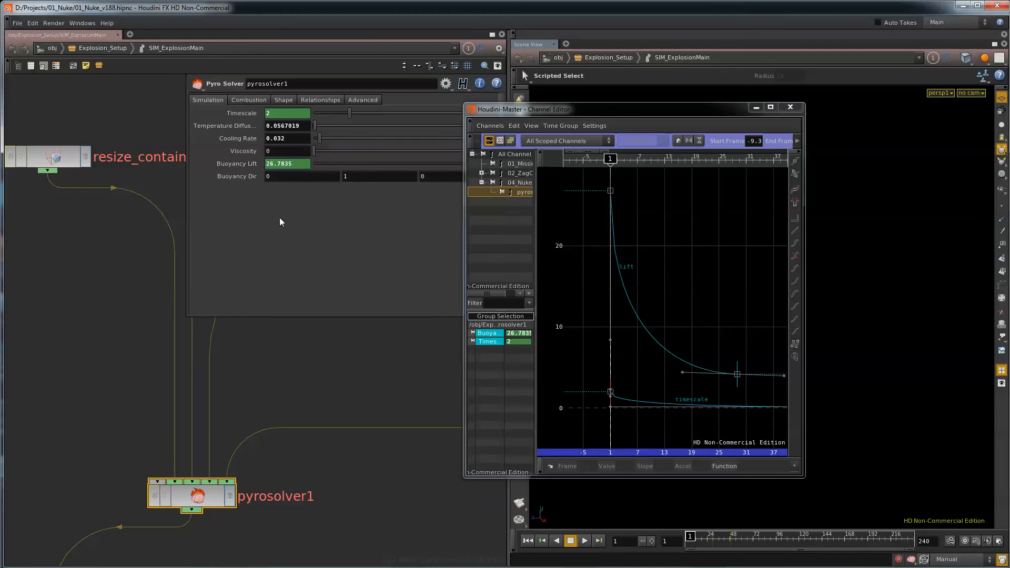
Add the Gas Released and Temperature Output combustion channels of pyrosolver1 to the pyrosolve group.
click(247, 100)
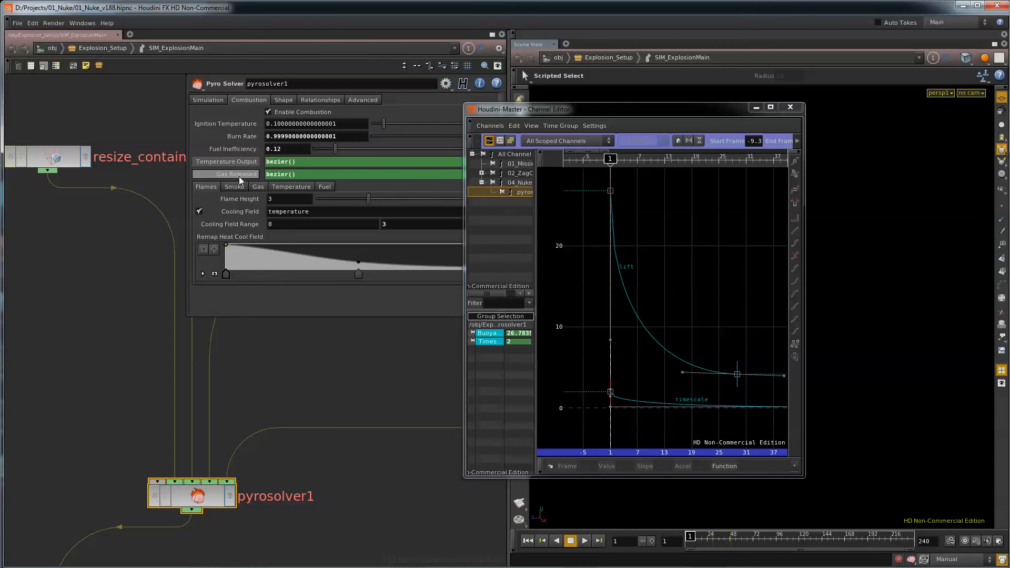
drag(233, 175, 520, 192)
click(533, 216)
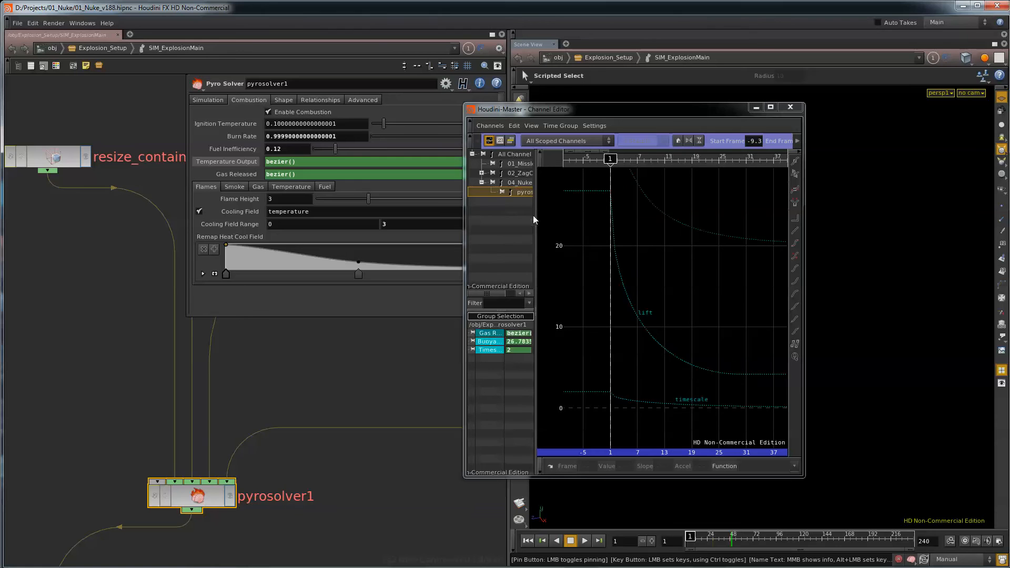
drag(242, 169, 522, 192)
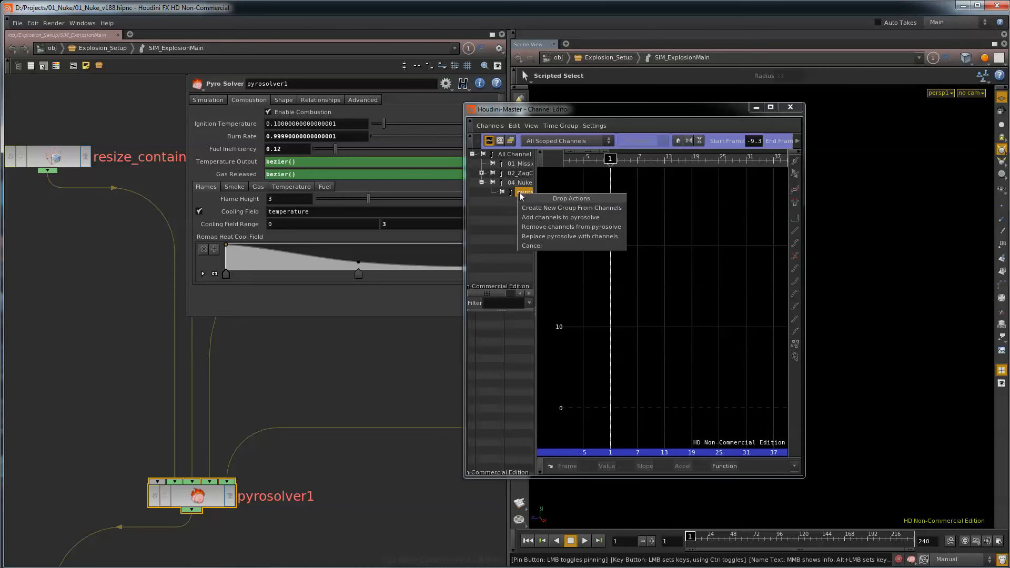
click(536, 219)
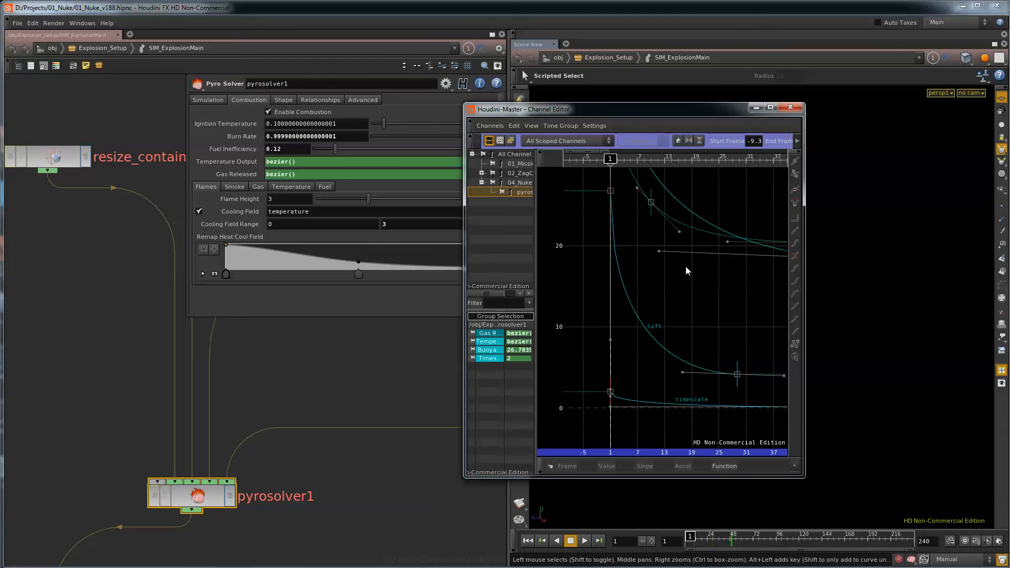
Examine the heat output and gas release curves alongside lift and timescale in the pyrosolve group's graph.
middle_drag(681, 272, 659, 349)
scroll(648, 344, down, 3)
scroll(658, 349, up, 3)
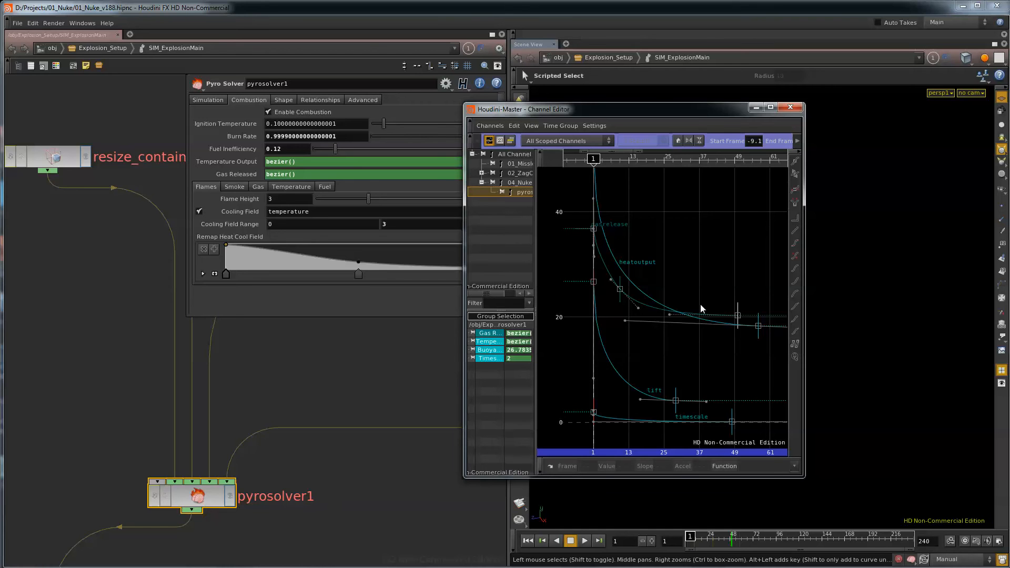
Review the Smoke, Gas, Temperature and Fuel combustion settings of pyrosolver1.
click(246, 187)
click(259, 188)
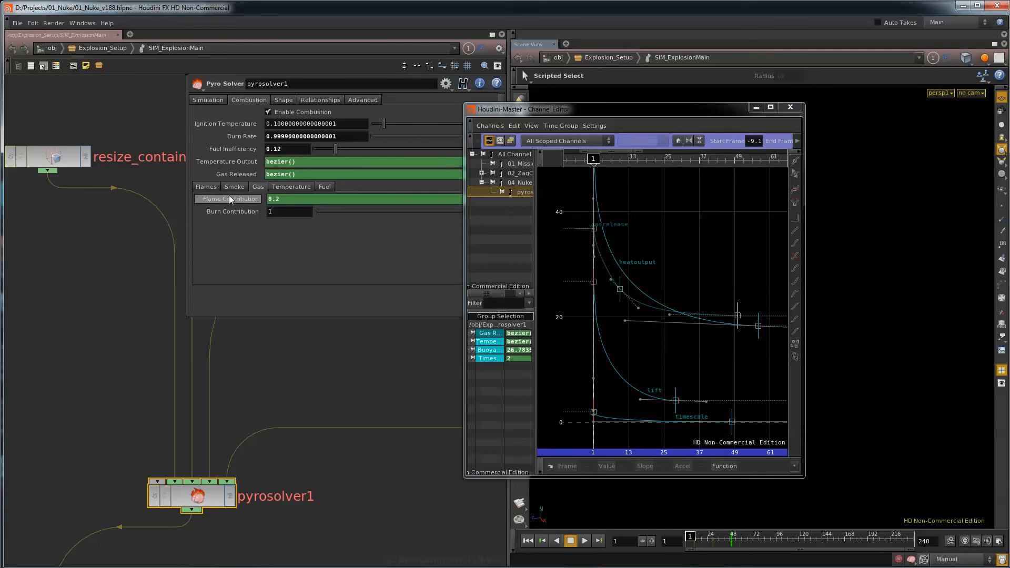
click(289, 187)
click(325, 188)
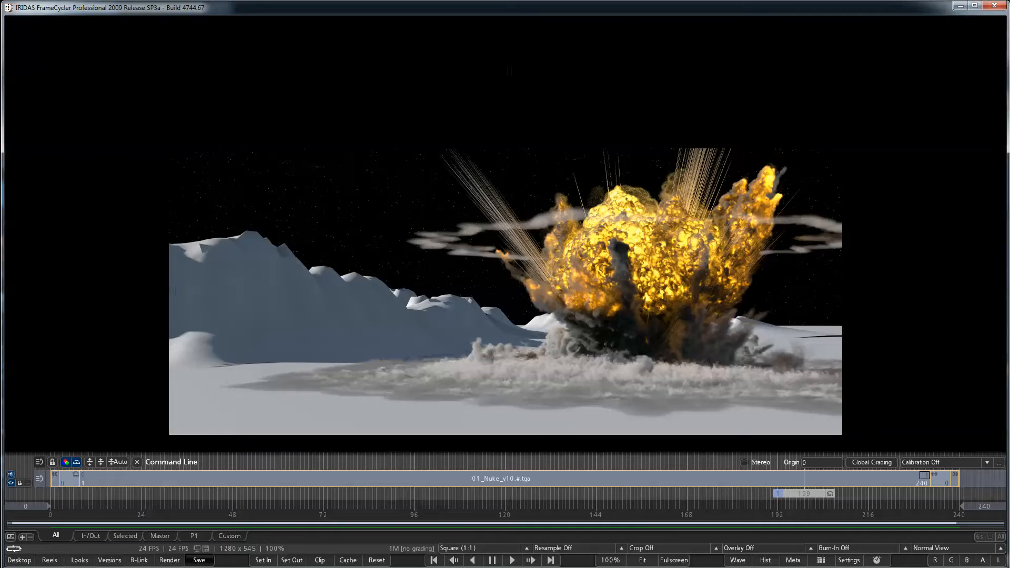
Scrub the 01_Nuke_v10 render in FrameCycler from about frame 199 to 227 and back to 203, and return to Houdini.
drag(808, 498, 929, 495)
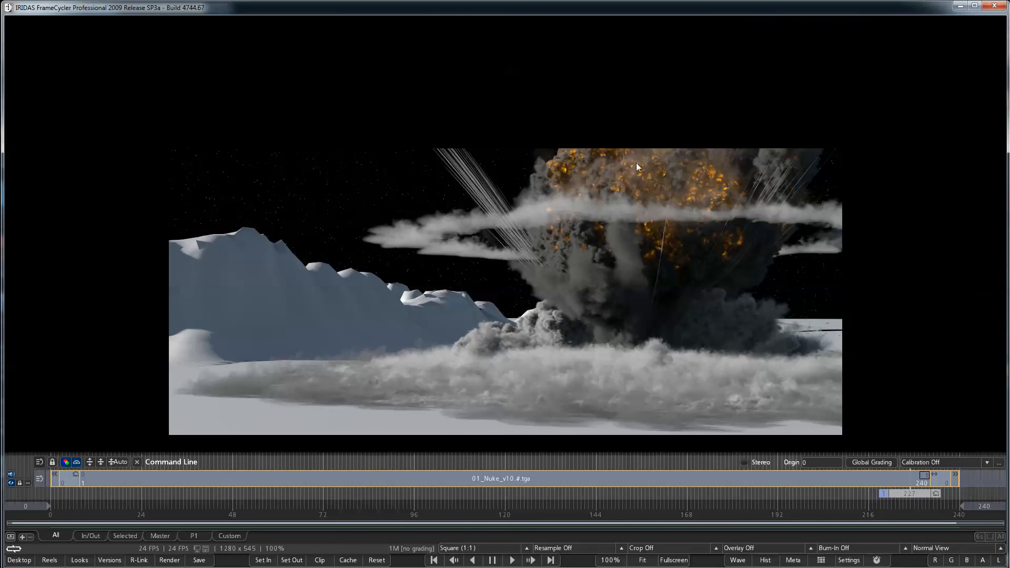
drag(902, 494, 819, 494)
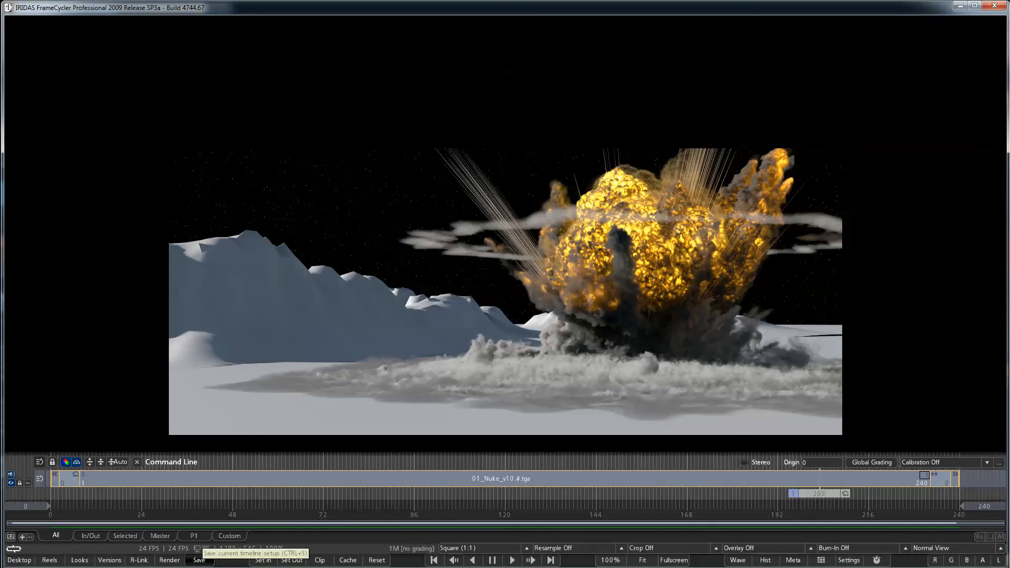
key(alt+Tab)
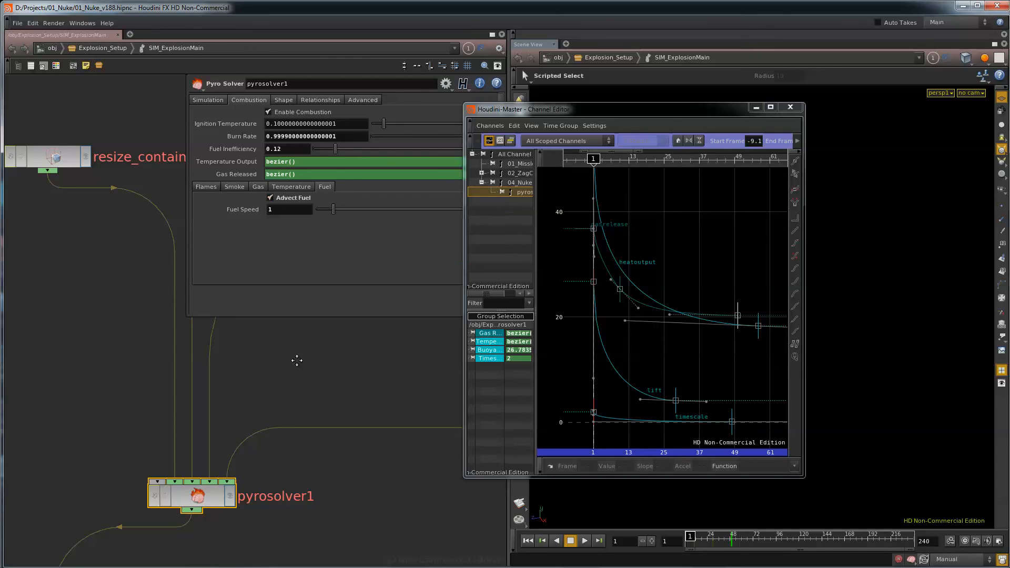
Move the Channel Editor clear of the solver parameters and display Temperature Output and Gas Released as values instead of expressions.
middle_drag(302, 339, 259, 426)
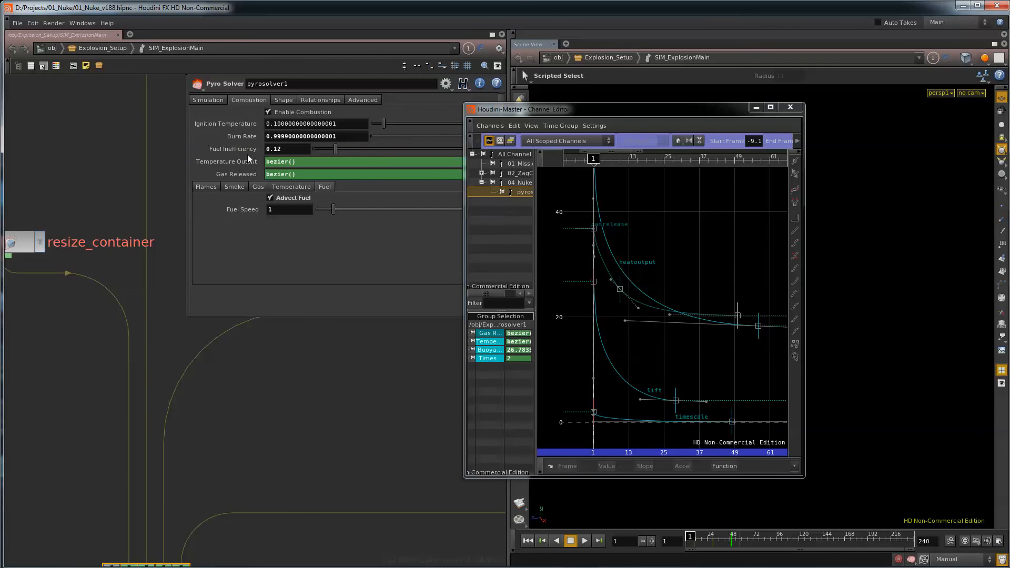
drag(616, 109, 753, 99)
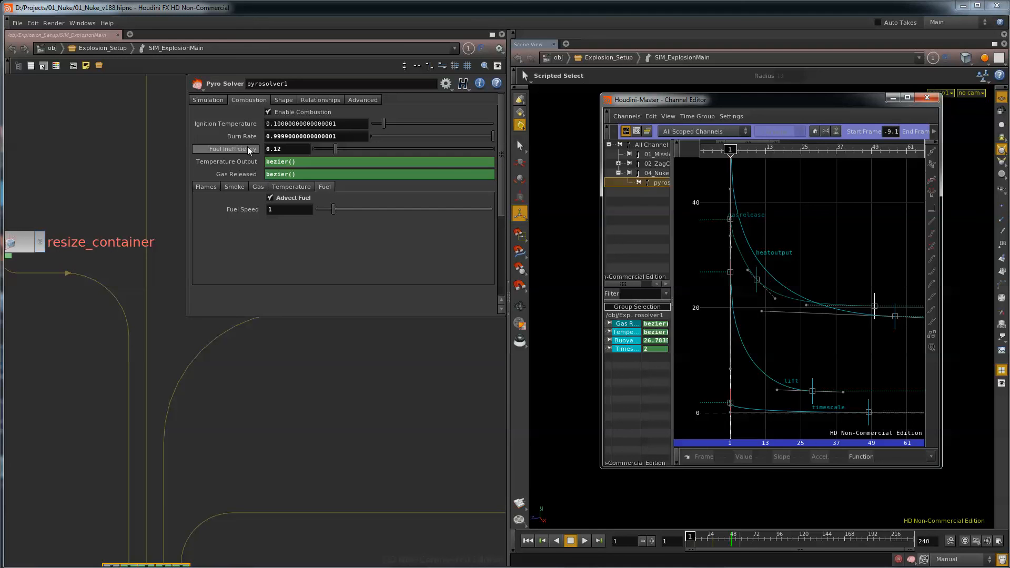
mouse_move(248, 149)
click(244, 165)
click(241, 175)
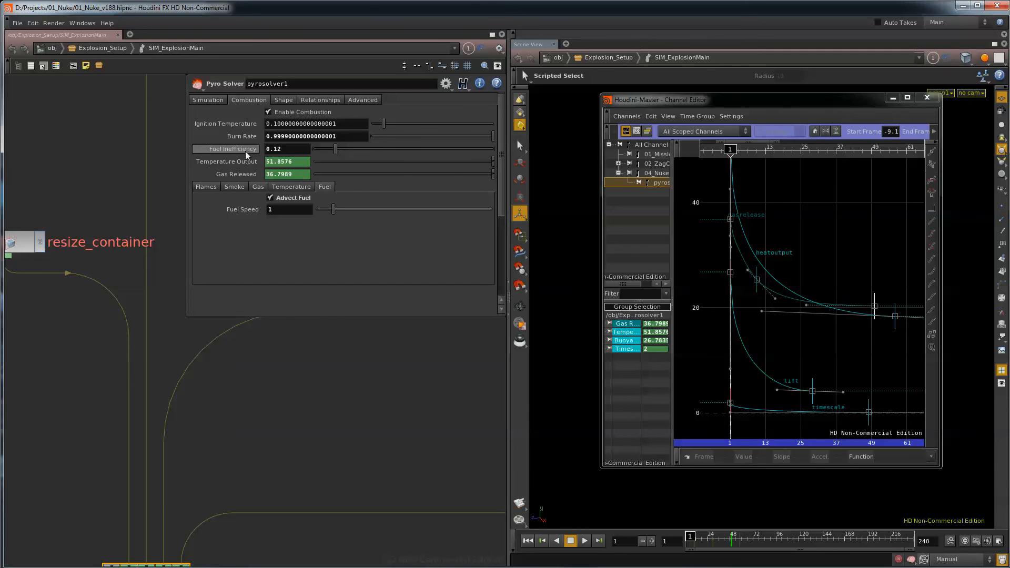
Check the Fuel Inefficiency setting against the fireball by scrubbing the 01_Nuke_v10 render forward from frame 203 in FrameCycler.
mouse_move(245, 151)
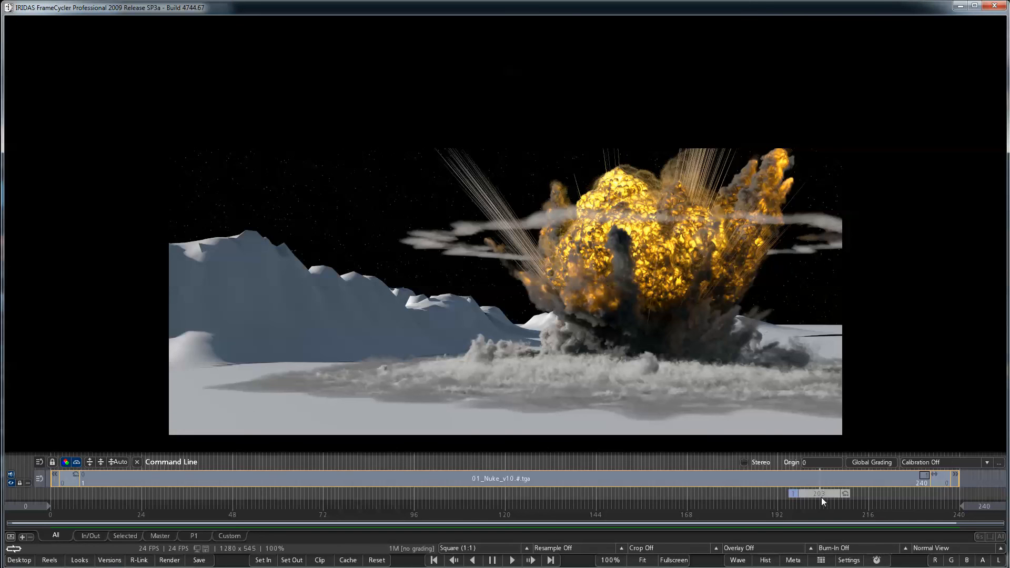
mouse_move(822, 497)
mouse_down()
mouse_move(920, 494)
mouse_move(794, 495)
mouse_move(885, 506)
mouse_up()
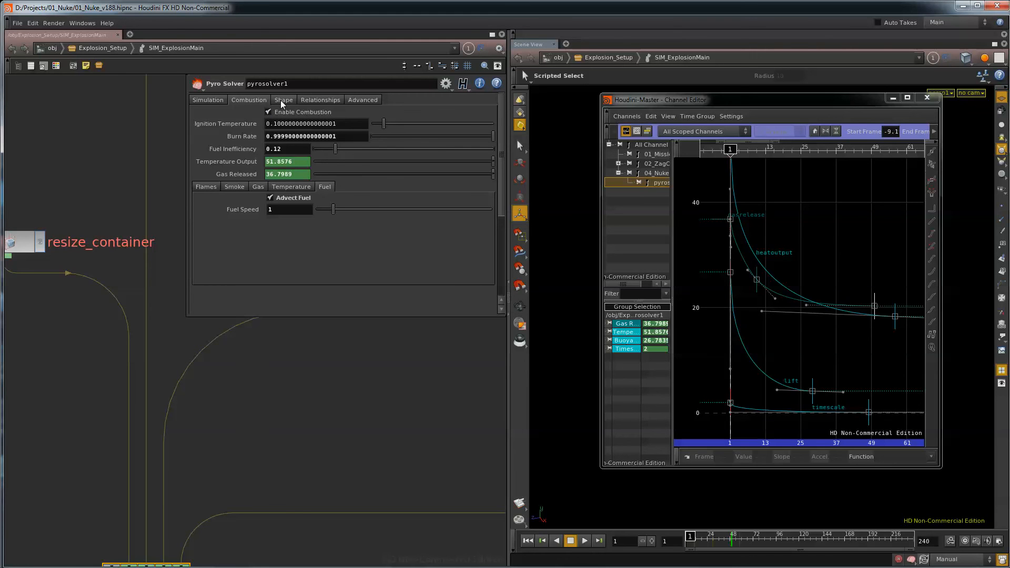
Examine the node network around pyrosolver1 in SIM_ExplosionMain, including the Sources, MergePopSources and MergePostOperators branch.
scroll(270, 454, down, 3)
middle_drag(320, 354, 314, 383)
scroll(222, 374, down, 2)
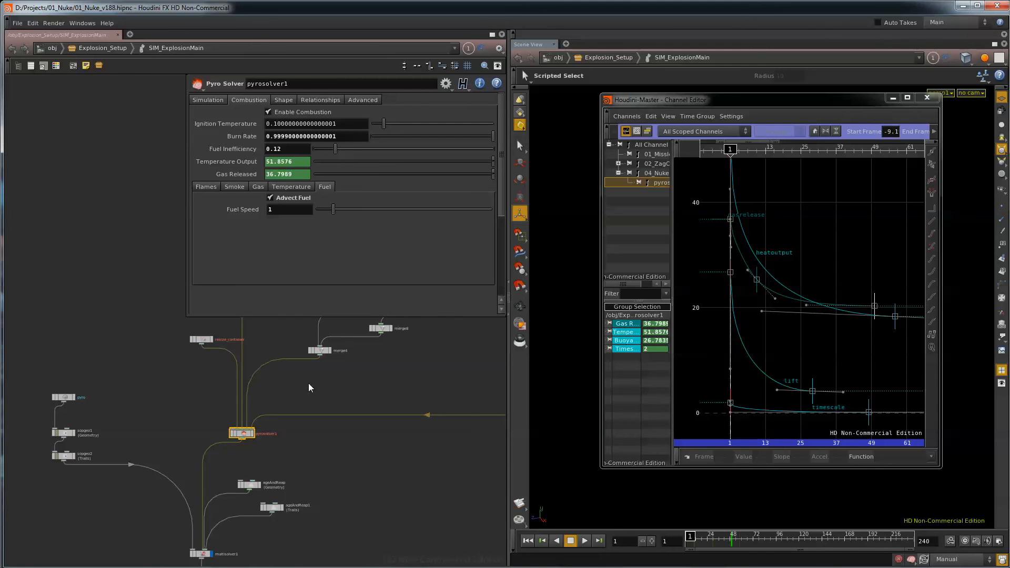
middle_drag(331, 381, 257, 477)
scroll(259, 478, down, 3)
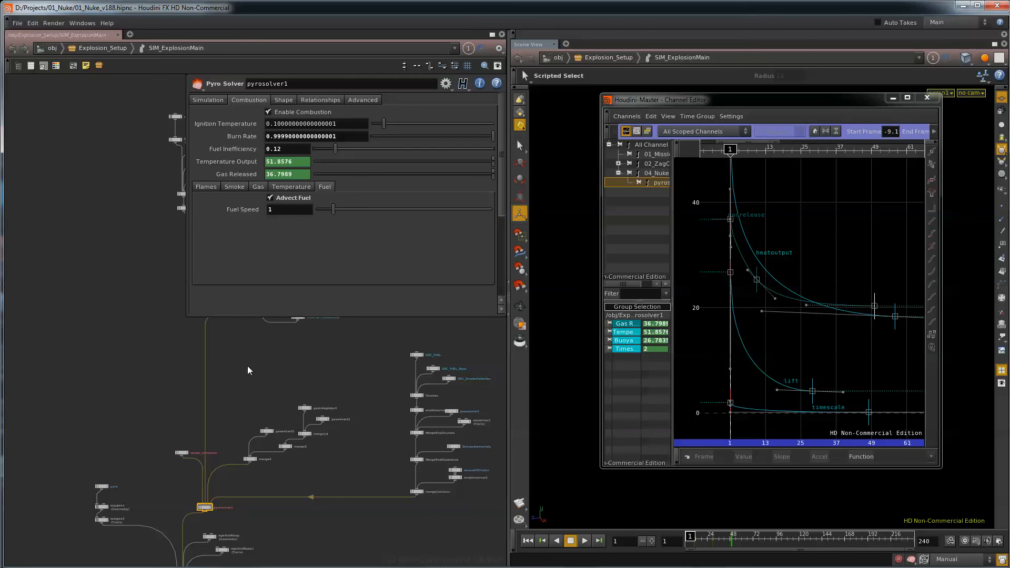
middle_drag(250, 370, 207, 436)
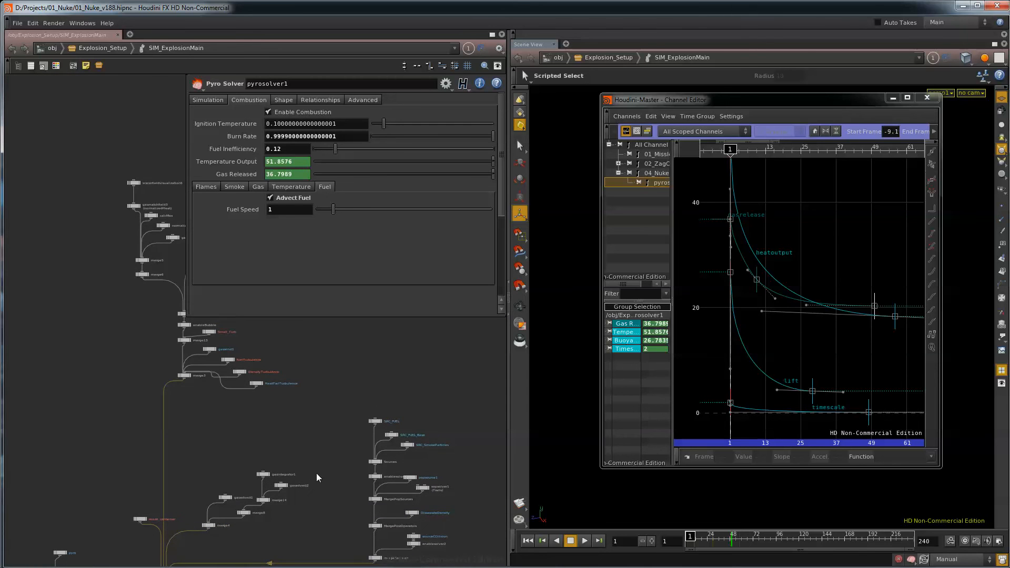
middle_drag(317, 472, 285, 472)
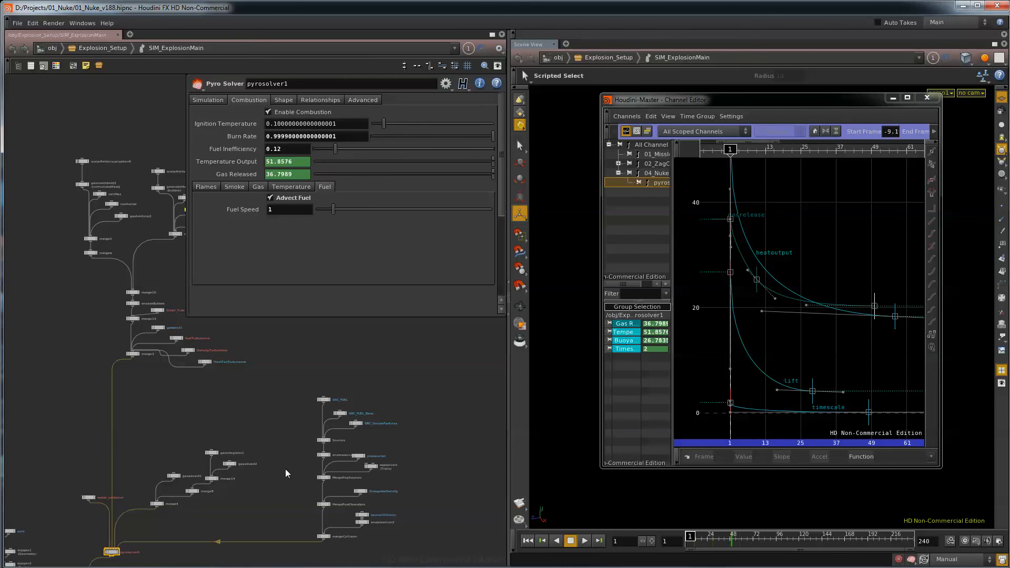
scroll(320, 512, up, 5)
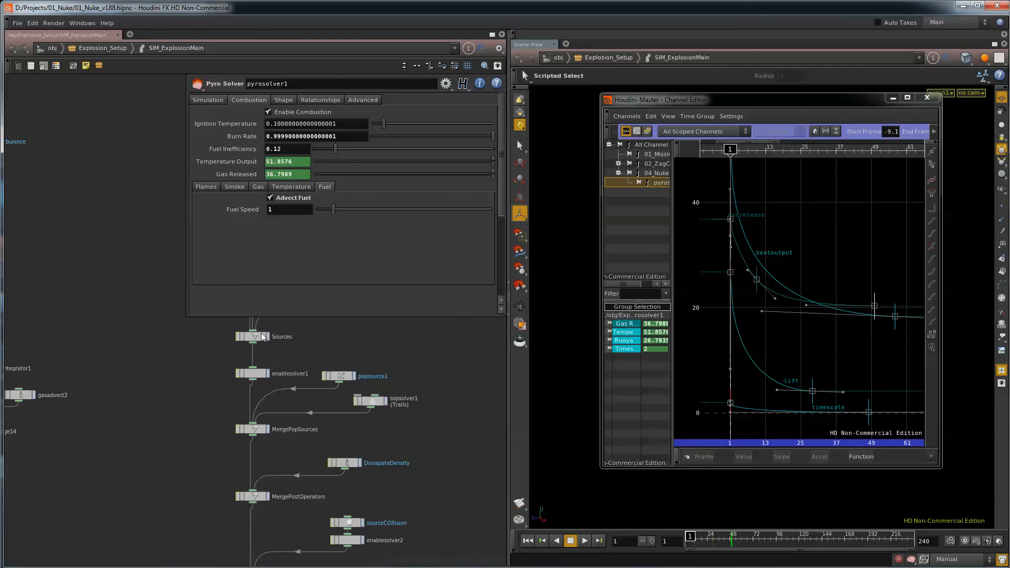
middle_drag(164, 512, 159, 448)
scroll(181, 444, down, 1)
scroll(179, 441, down, 2)
middle_drag(138, 413, 269, 477)
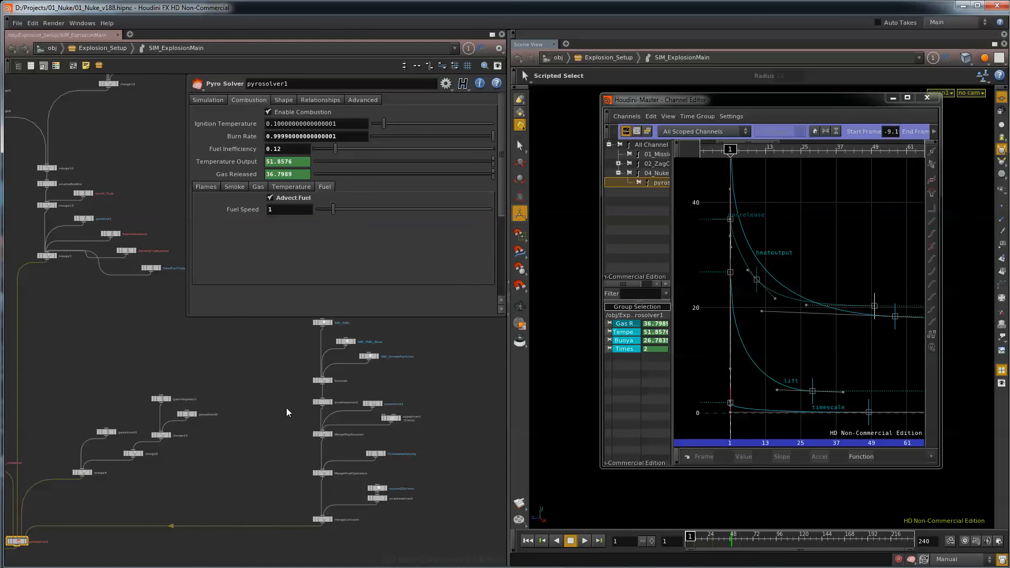
middle_drag(286, 408, 393, 409)
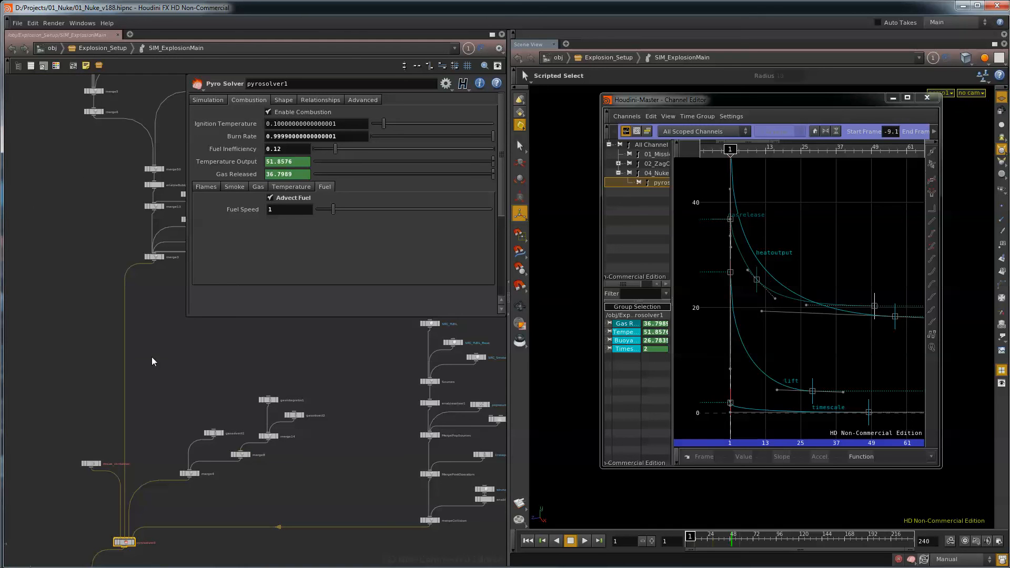
Select all nodes of the upstream branch ending in merge3, including its gas wind and turbulence nodes.
scroll(165, 374, down, 4)
middle_drag(187, 345, 194, 474)
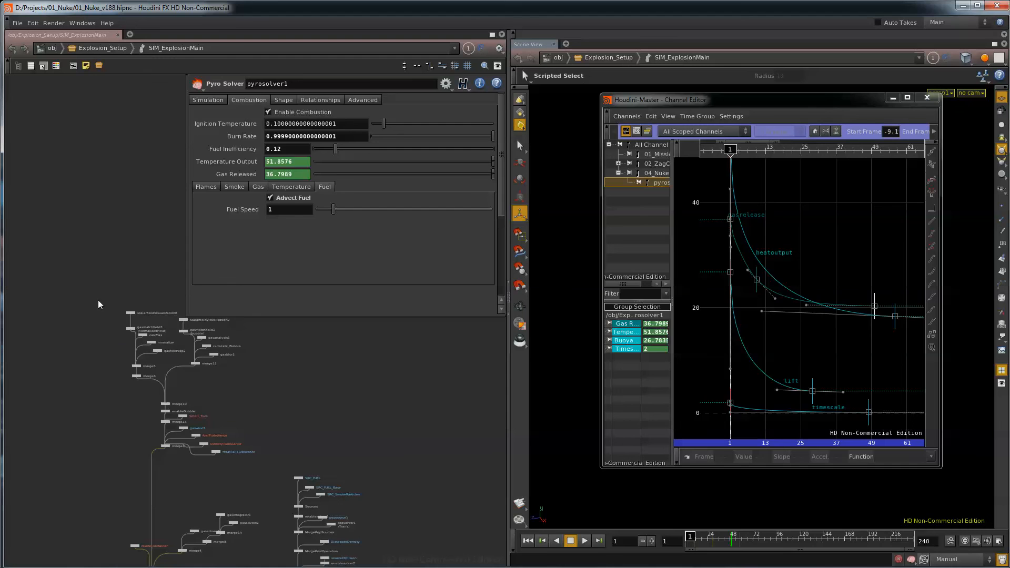
drag(87, 293, 235, 455)
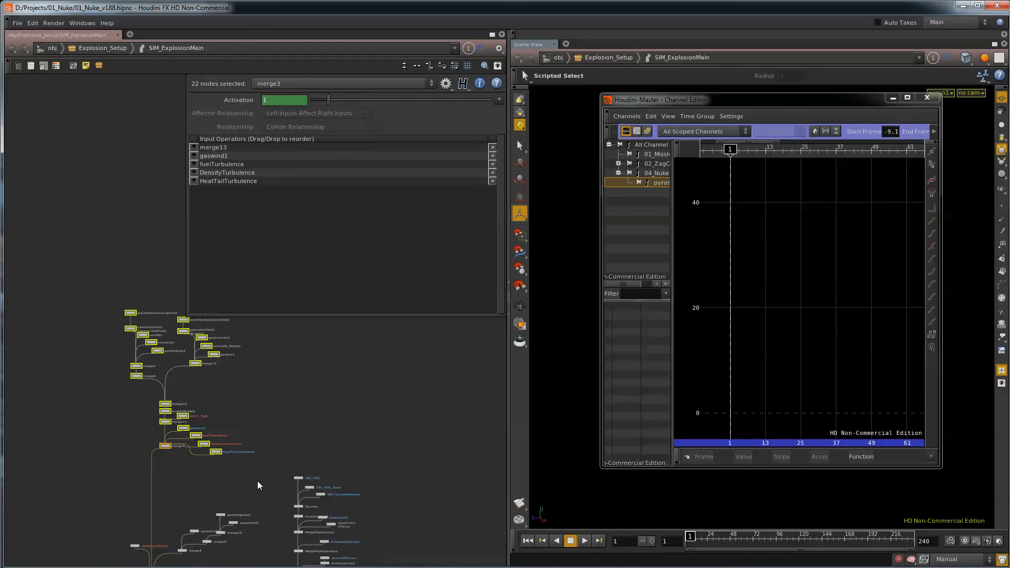
click(296, 392)
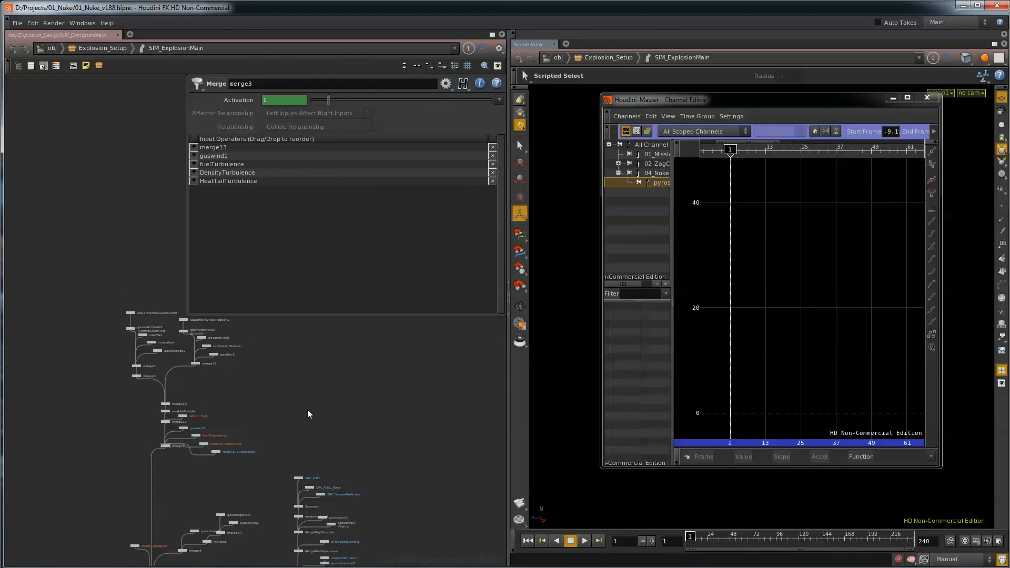
drag(86, 295, 272, 476)
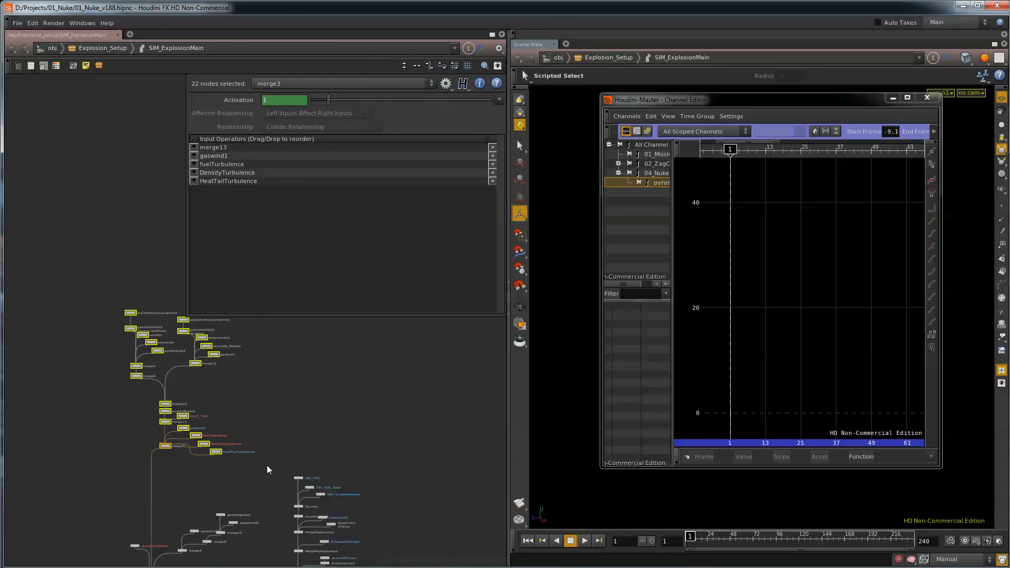